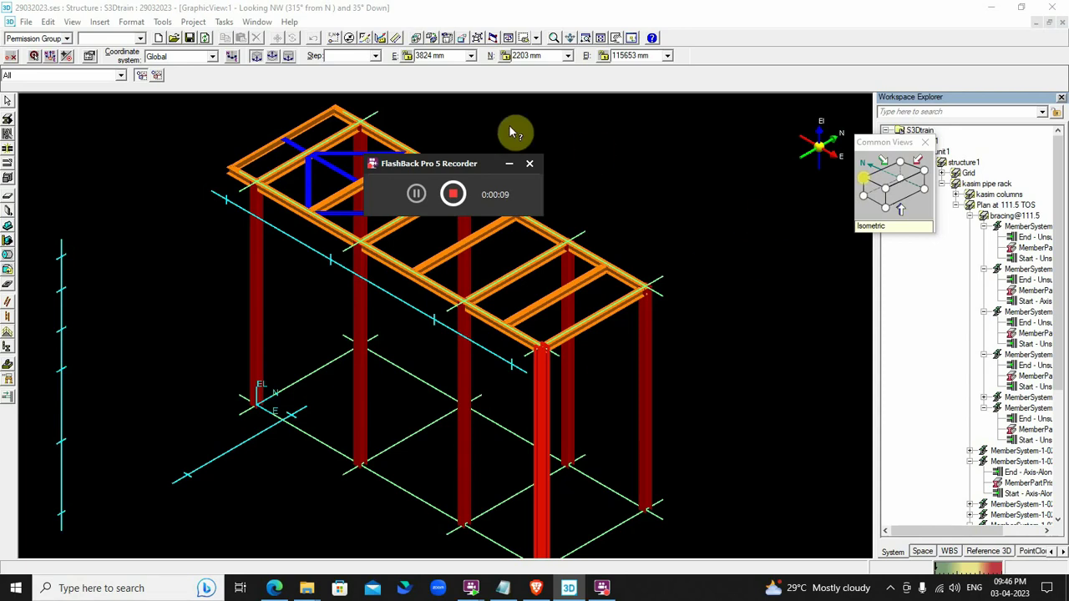
Hide the screen recorder's panel and zoom into the bracing view.
{"action": "left_click", "coordinate": [508, 164]}
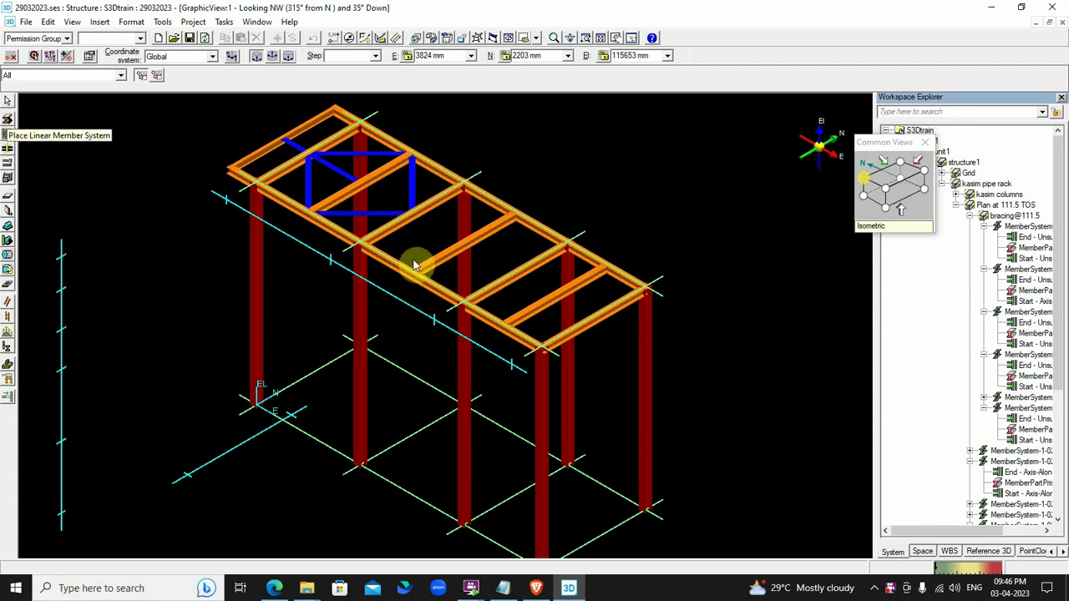
{"action": "scroll", "coordinate": [497, 154], "scroll_direction": "up", "scroll_amount": 1}
{"action": "scroll", "coordinate": [496, 154], "scroll_direction": "up", "scroll_amount": 1}
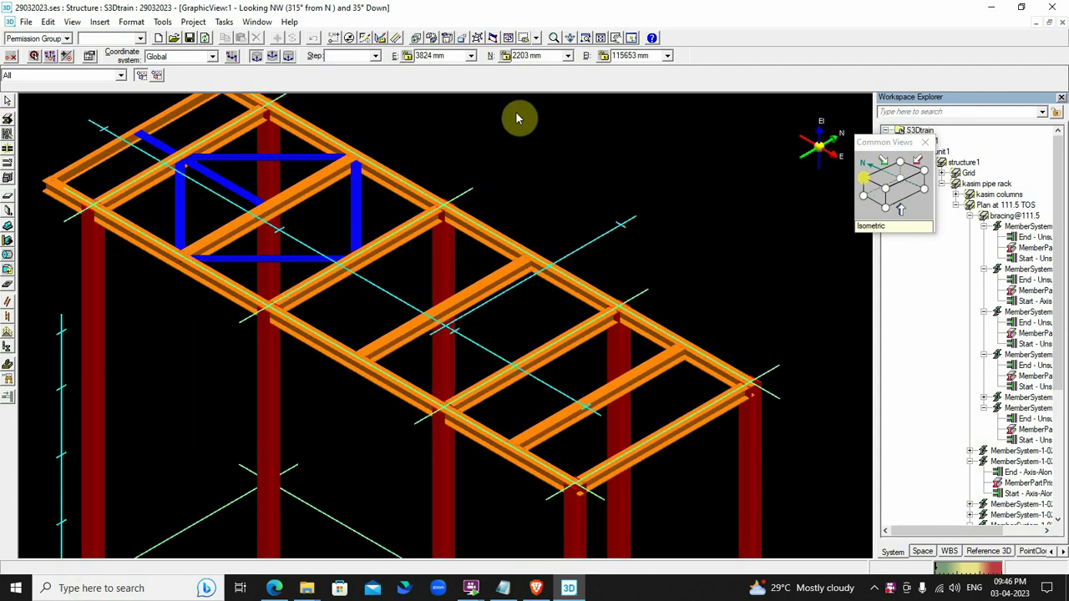
Start Place Linear Member System and choose More... from the Section name list to open Select Section.
{"action": "left_click", "coordinate": [9, 119]}
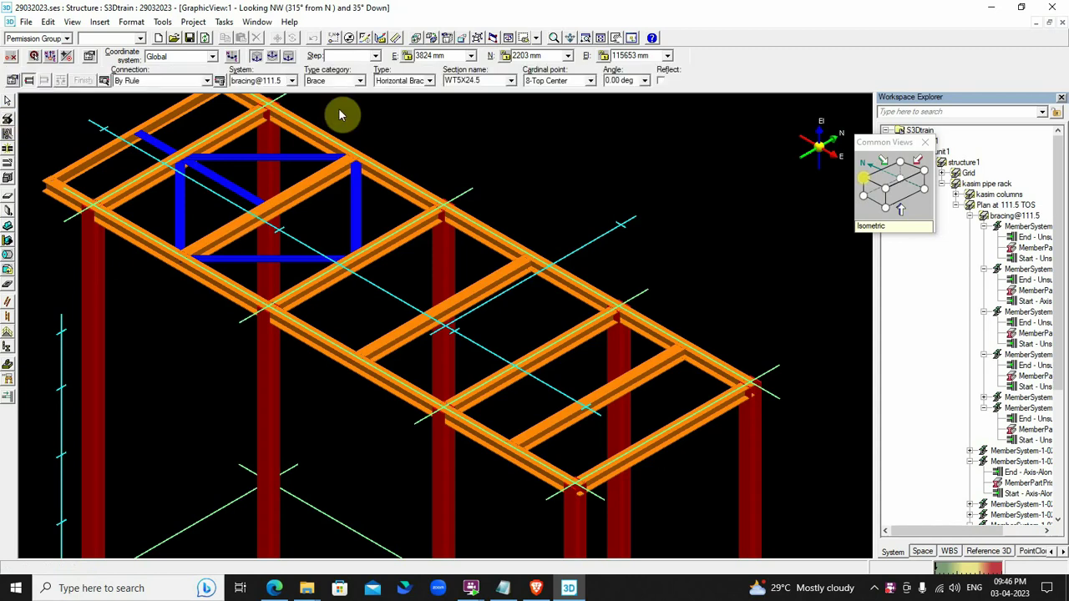
{"action": "left_click", "coordinate": [512, 81]}
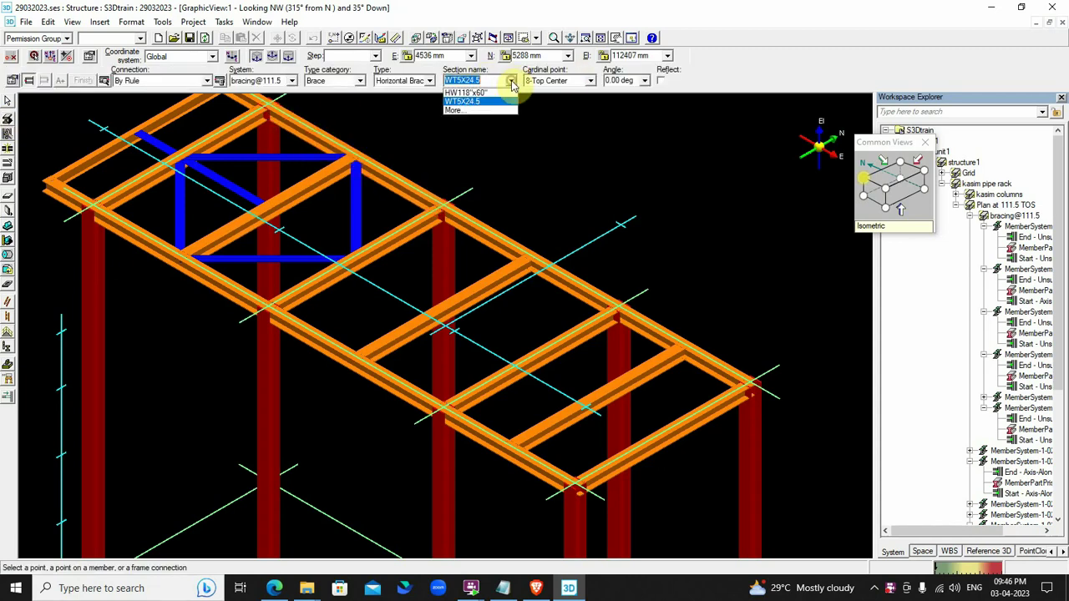
{"action": "left_click", "coordinate": [462, 117]}
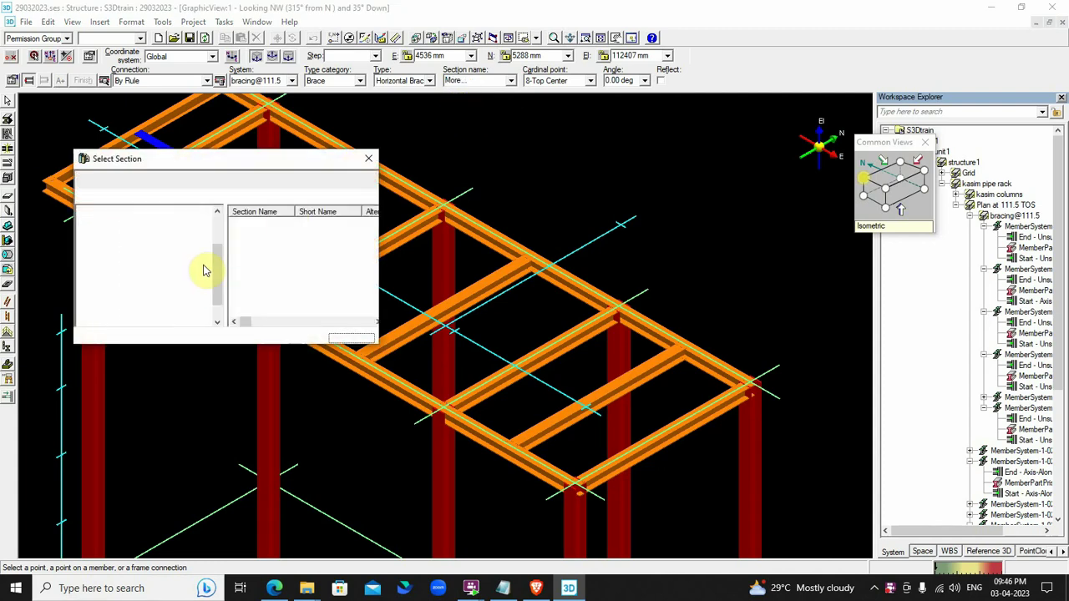
{"action": "mouse_move", "coordinate": [535, 588]}
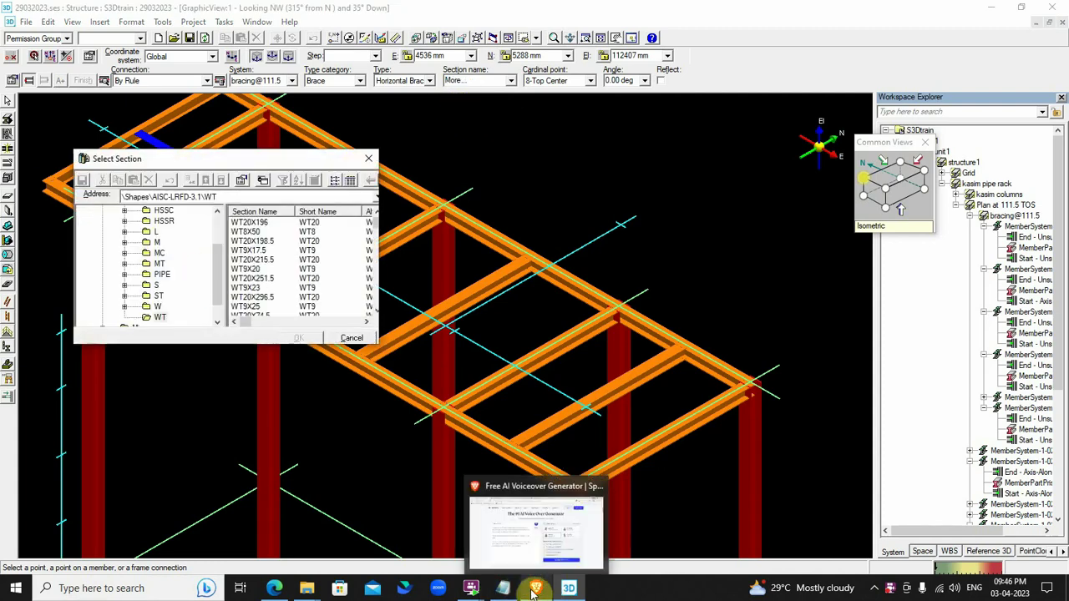
{"action": "left_click", "coordinate": [531, 534]}
{"action": "scroll", "coordinate": [678, 306], "scroll_direction": "down", "scroll_amount": 3}
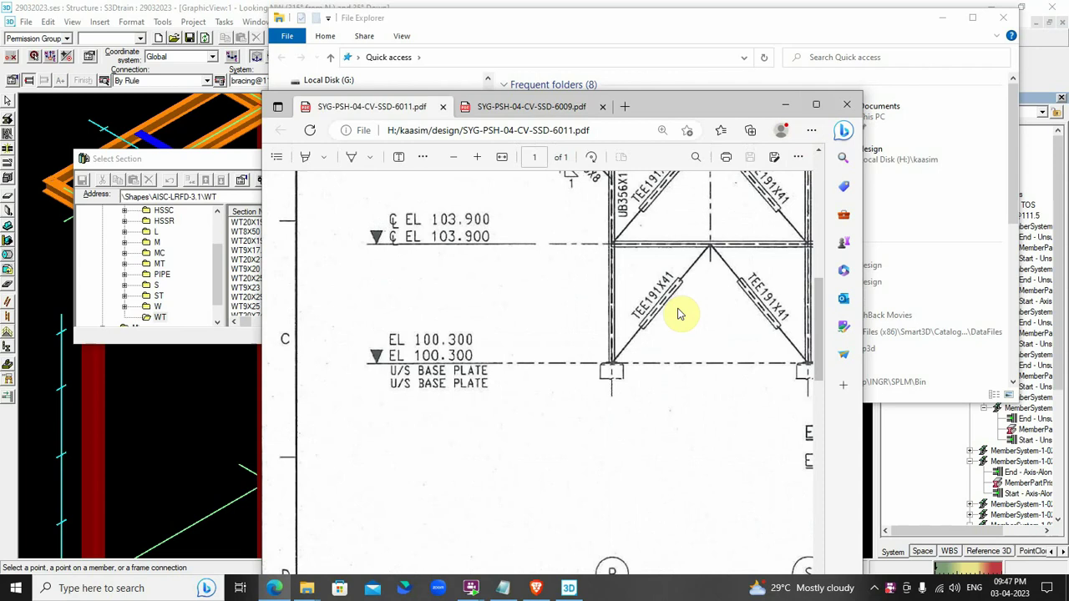
{"action": "scroll", "coordinate": [680, 310], "scroll_direction": "up", "scroll_amount": 2}
{"action": "scroll", "coordinate": [626, 355], "scroll_direction": "up", "scroll_amount": 2}
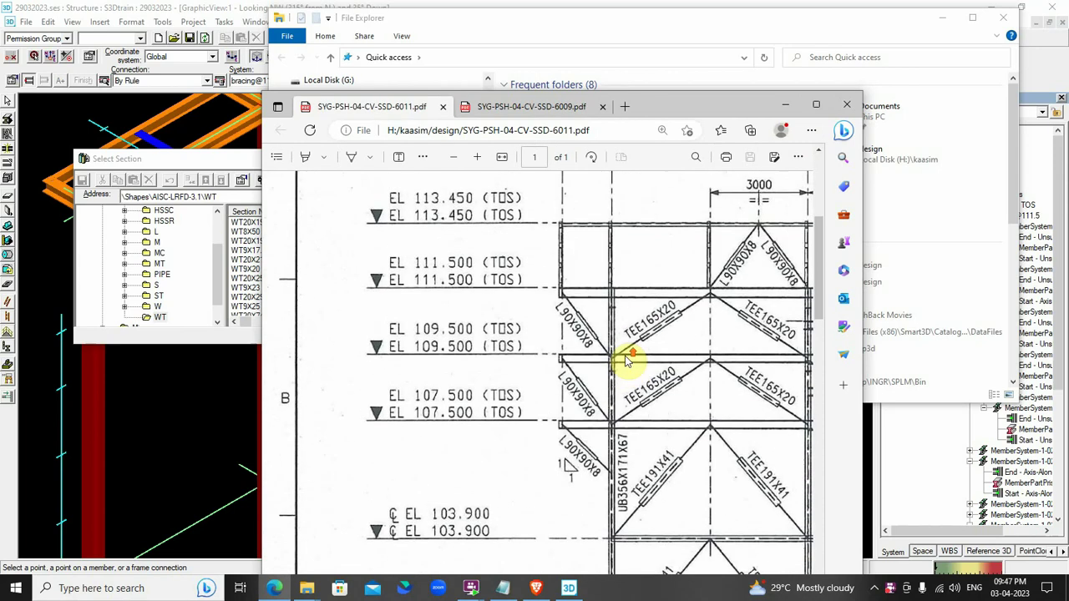
{"action": "scroll", "coordinate": [629, 364], "scroll_direction": "down", "scroll_amount": 3}
{"action": "scroll", "coordinate": [616, 267], "scroll_direction": "up", "scroll_amount": 3, "text": "ctrl"}
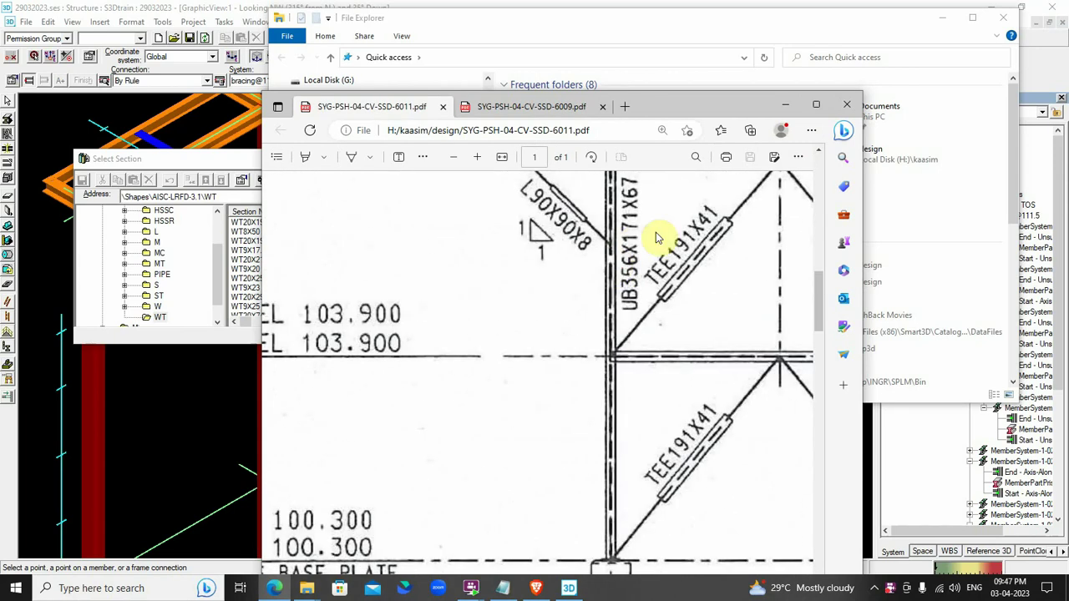
{"action": "scroll", "coordinate": [666, 230], "scroll_direction": "up", "scroll_amount": 3}
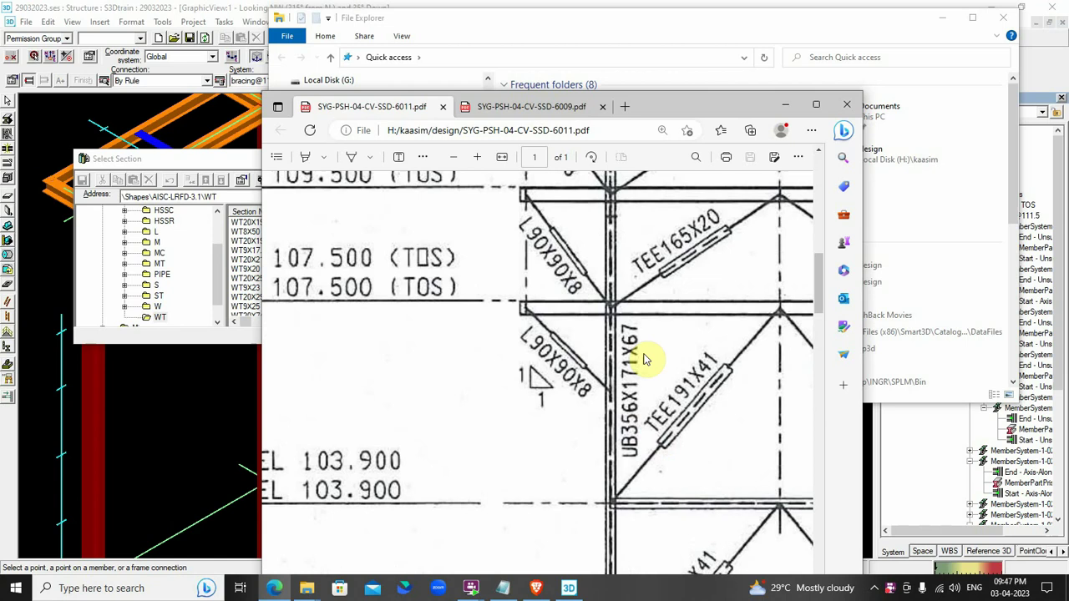
{"action": "left_click", "coordinate": [785, 105]}
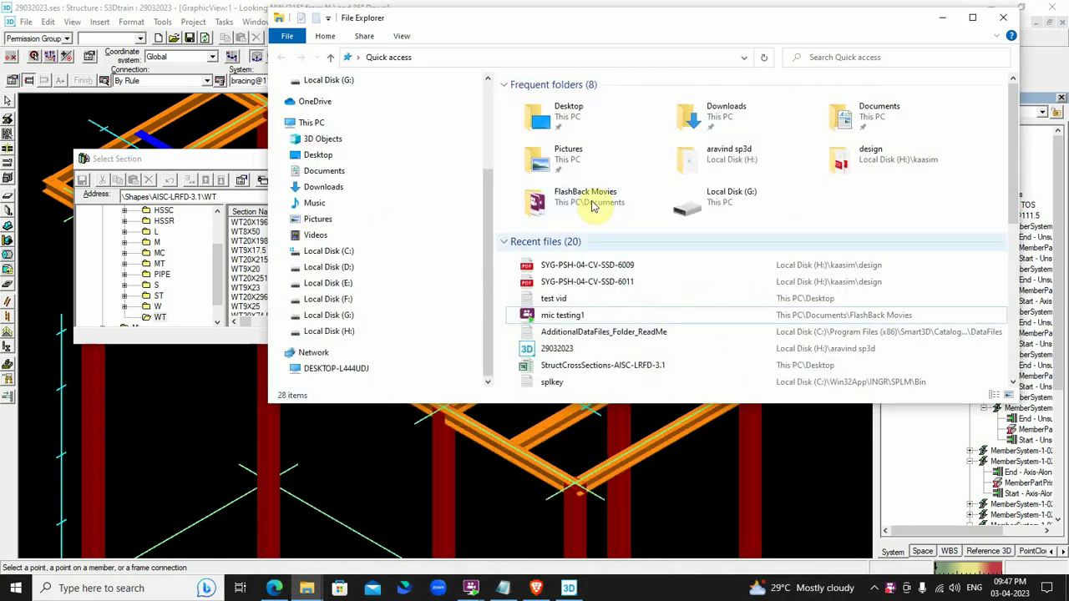
Minimize the file browser and collapse AISC-LRFD-3.1 in the Select Section tree.
{"action": "left_click", "coordinate": [941, 18]}
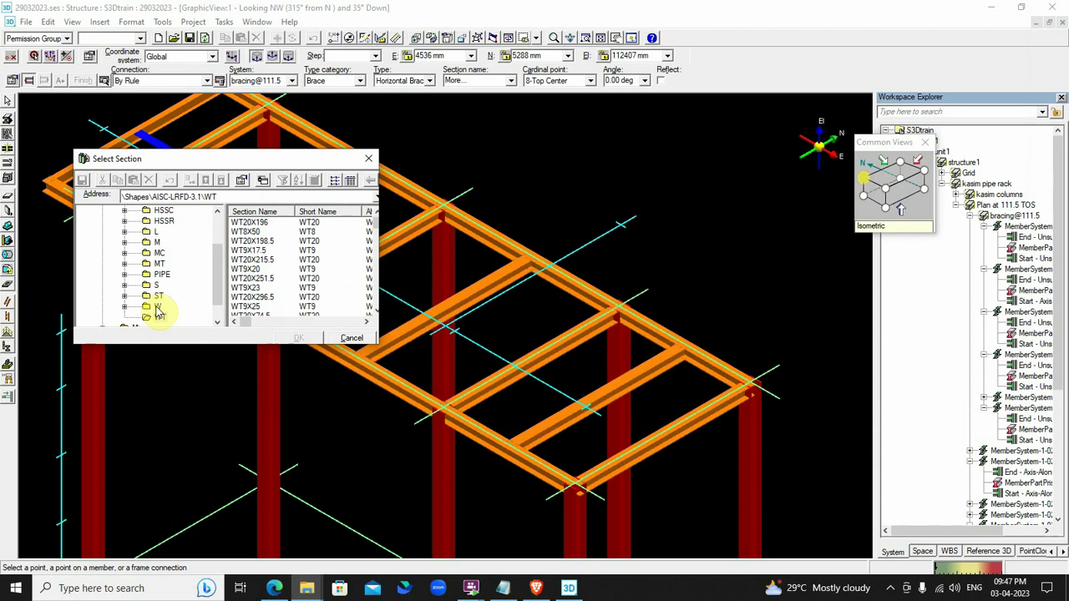
{"action": "left_click_drag", "start_coordinate": [223, 279], "coordinate": [220, 251]}
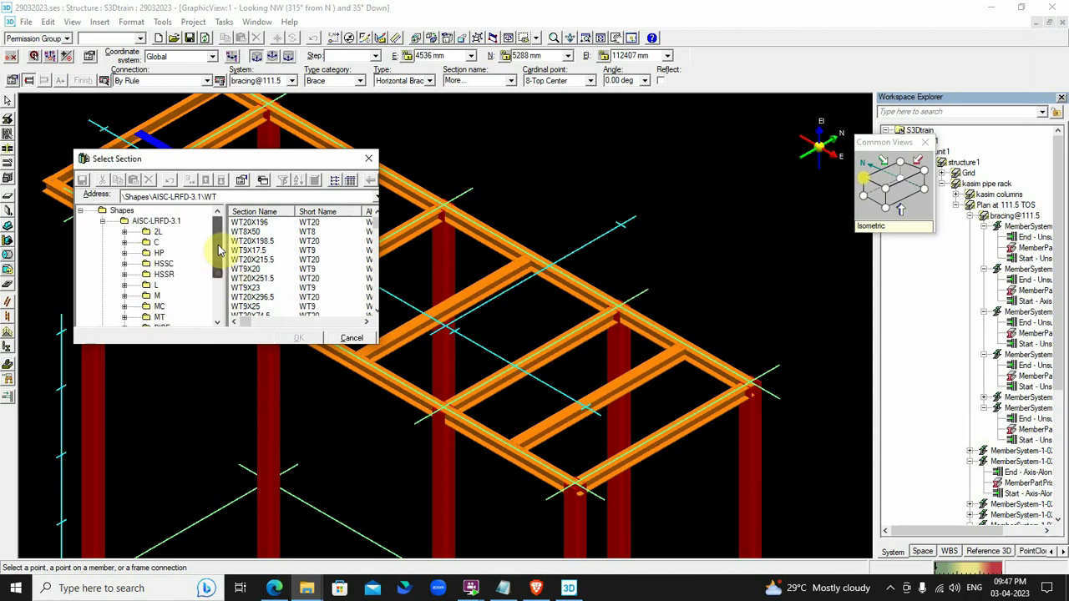
{"action": "left_click", "coordinate": [102, 221]}
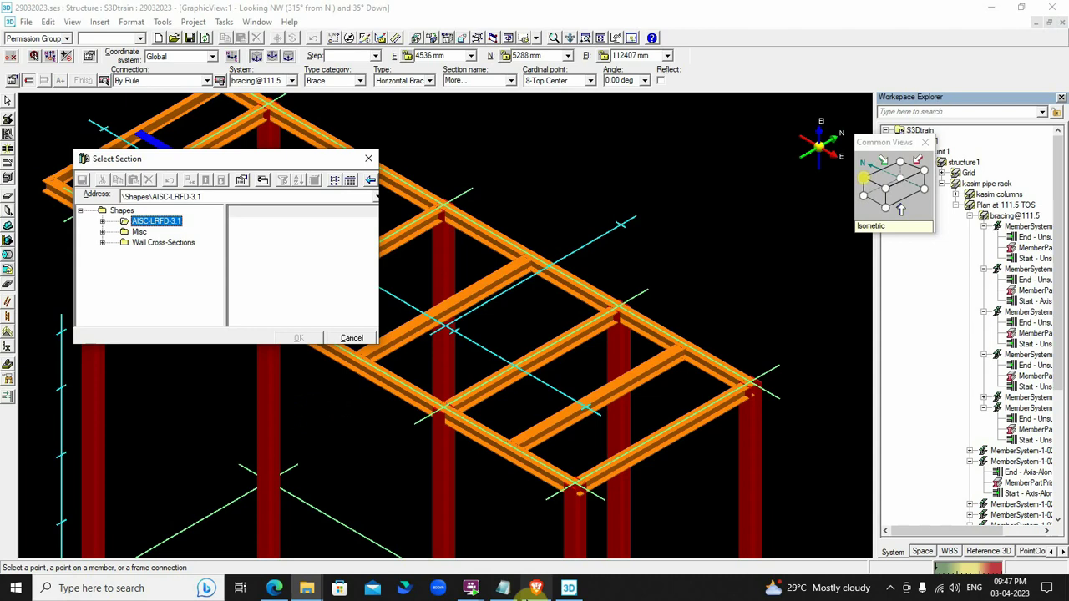
Switch to the DataFiles Explorer window and select the StructCrossSections-AISC-LRFD-3.1 workbook.
{"action": "mouse_move", "coordinate": [307, 590]}
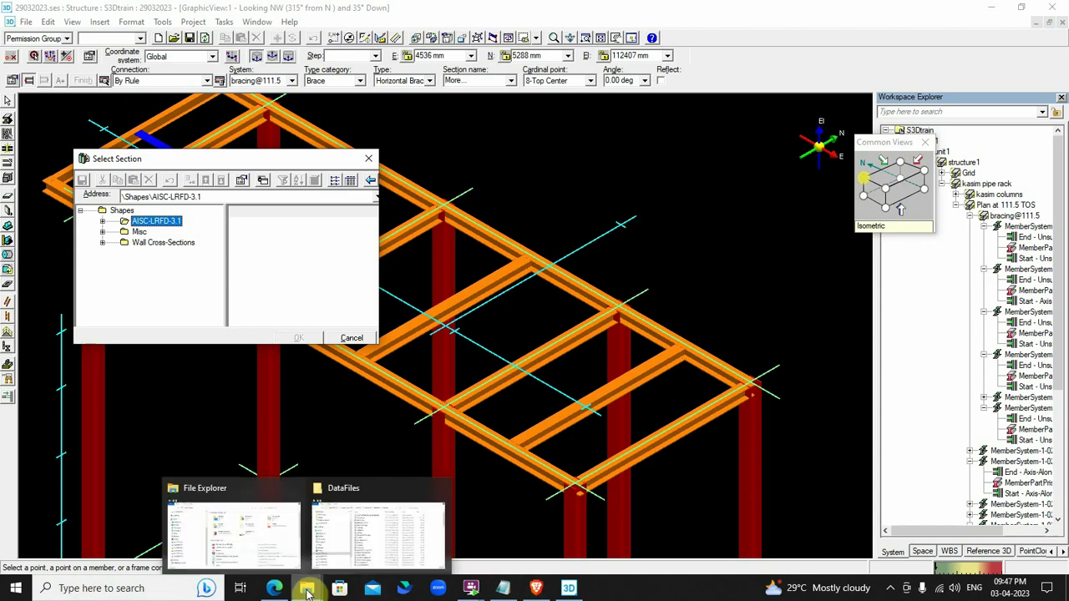
{"action": "left_click", "coordinate": [355, 537]}
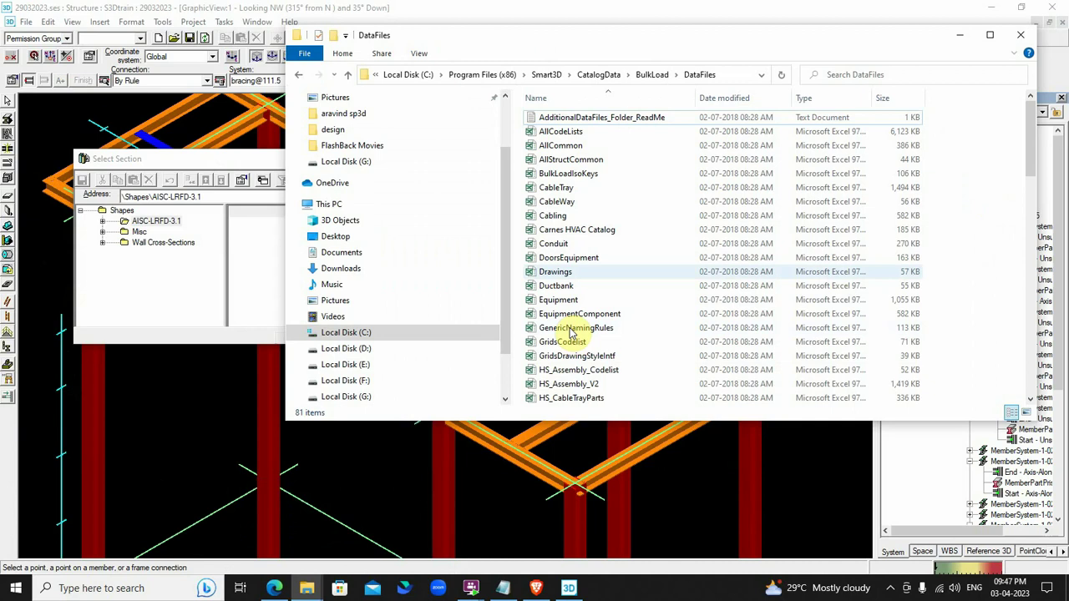
{"action": "scroll", "coordinate": [650, 301], "scroll_direction": "down", "scroll_amount": 8}
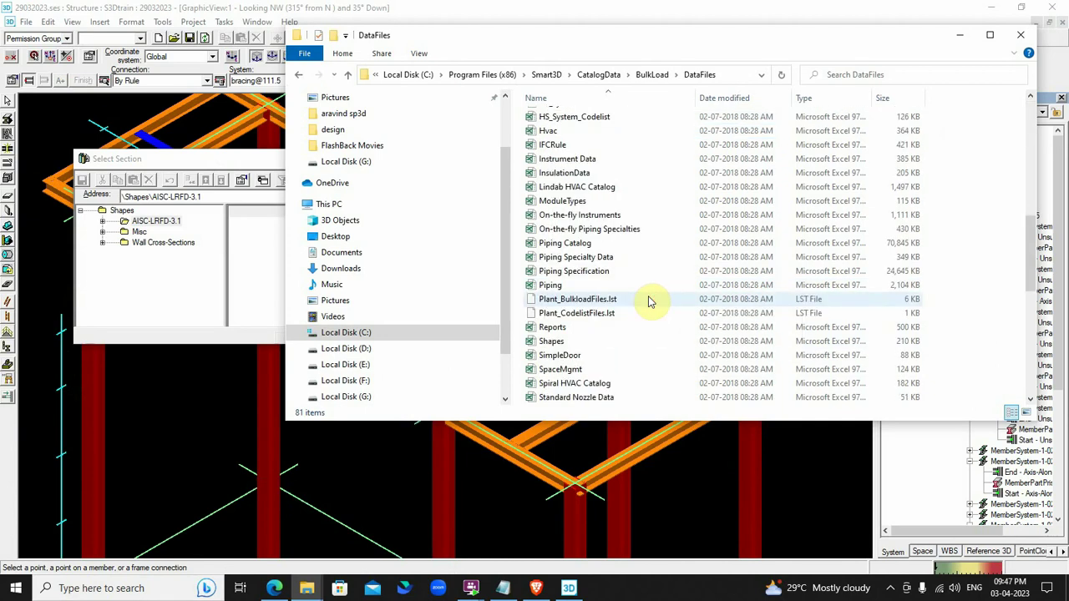
{"action": "scroll", "coordinate": [651, 302], "scroll_direction": "up", "scroll_amount": 8}
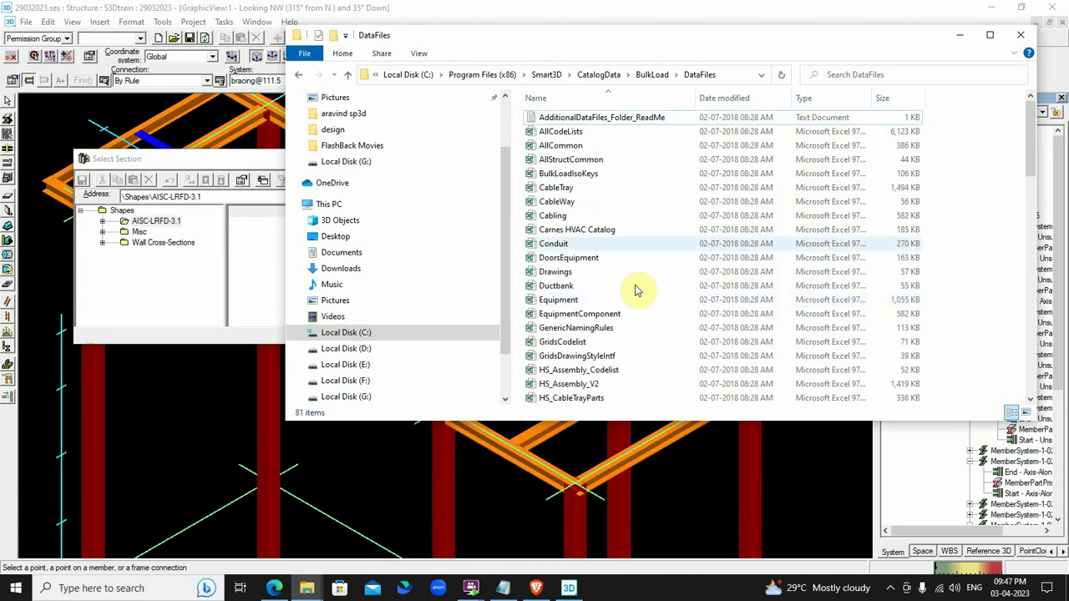
{"action": "scroll", "coordinate": [578, 202], "scroll_direction": "down", "scroll_amount": 15}
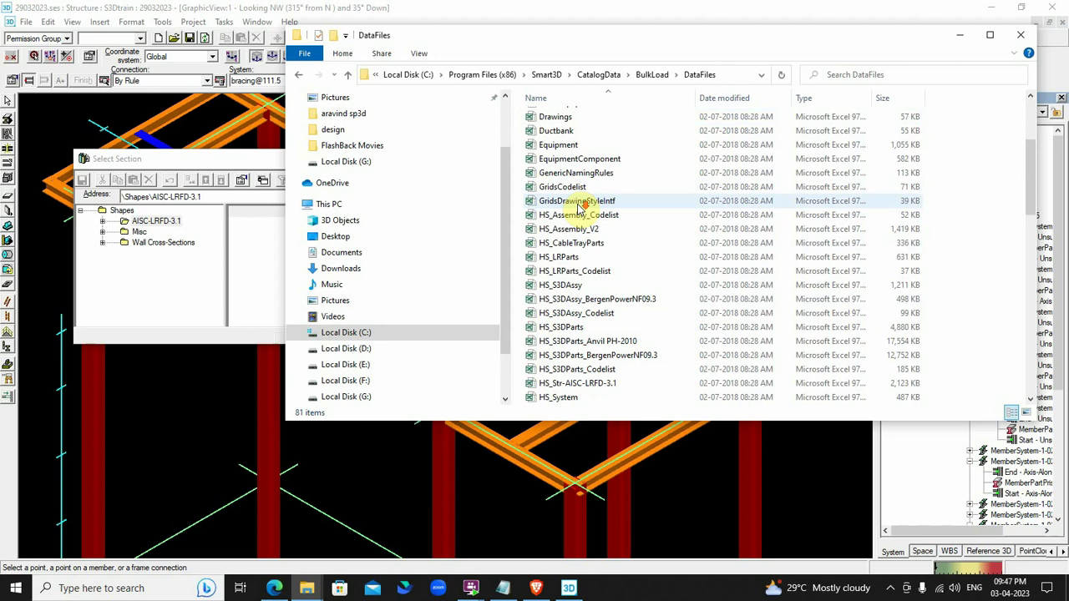
{"action": "left_click", "coordinate": [592, 272]}
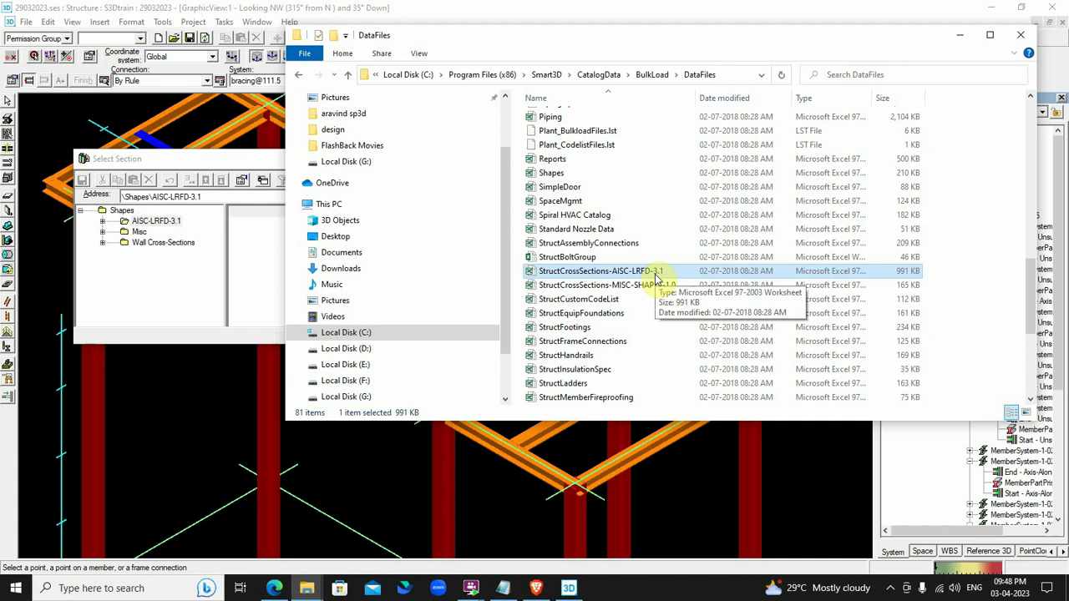
{"action": "scroll", "coordinate": [656, 280], "scroll_direction": "up", "scroll_amount": 7}
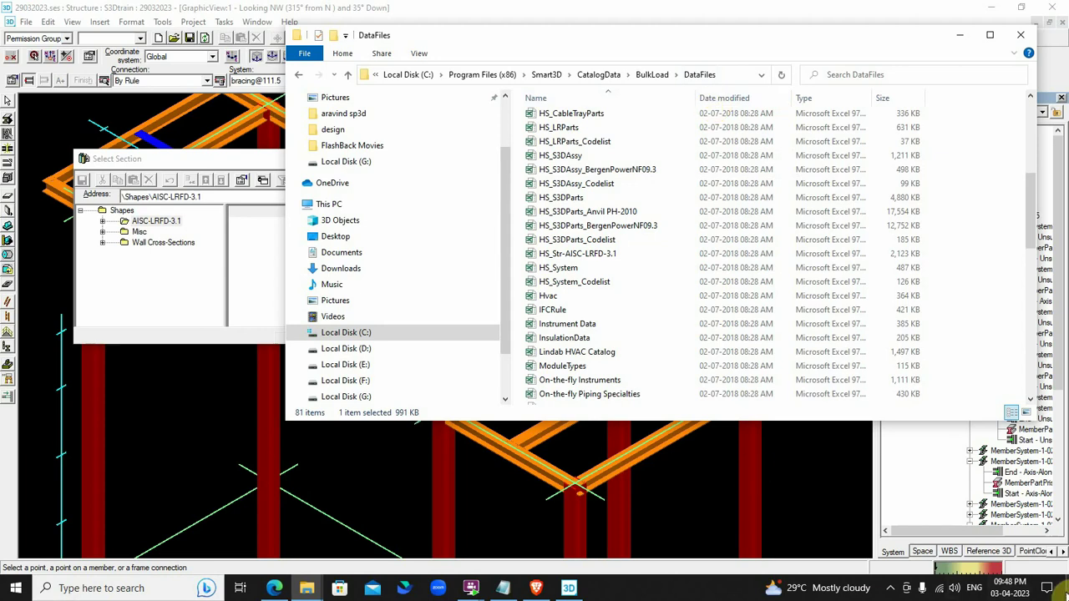
Copy the StructCrossSections-BS workbook from its folder.
{"action": "left_click", "coordinate": [1062, 590]}
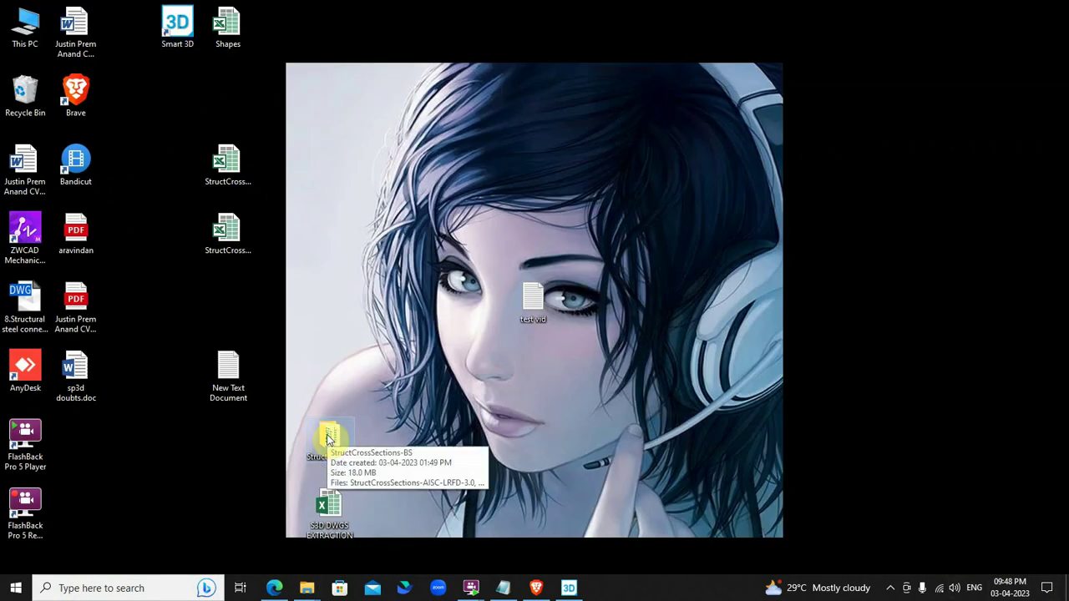
{"action": "left_click_drag", "start_coordinate": [330, 436], "coordinate": [361, 113]}
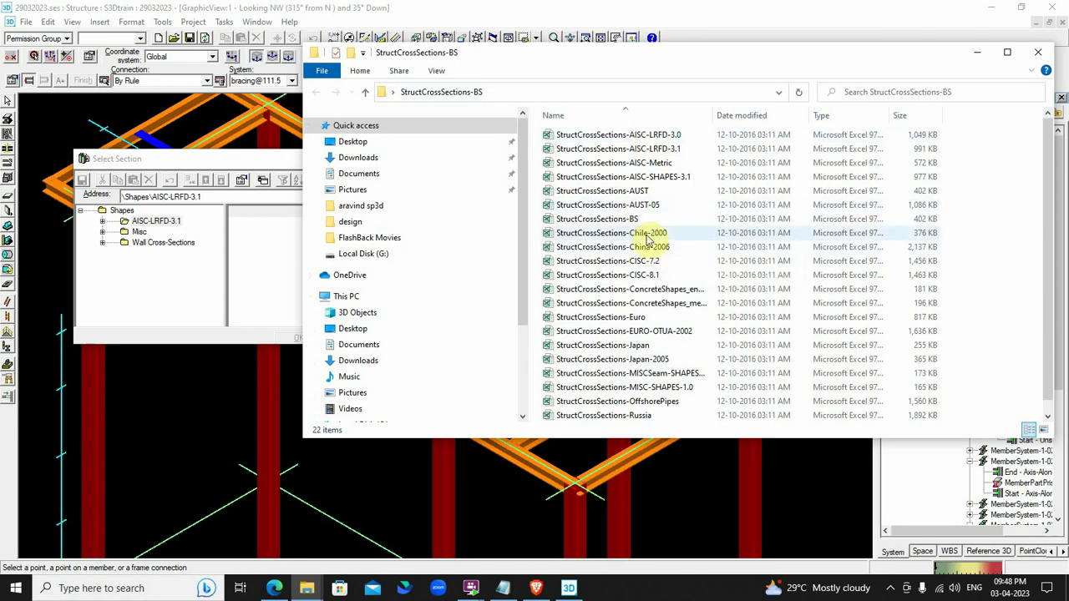
{"action": "left_click", "coordinate": [625, 221]}
{"action": "left_click", "coordinate": [622, 221]}
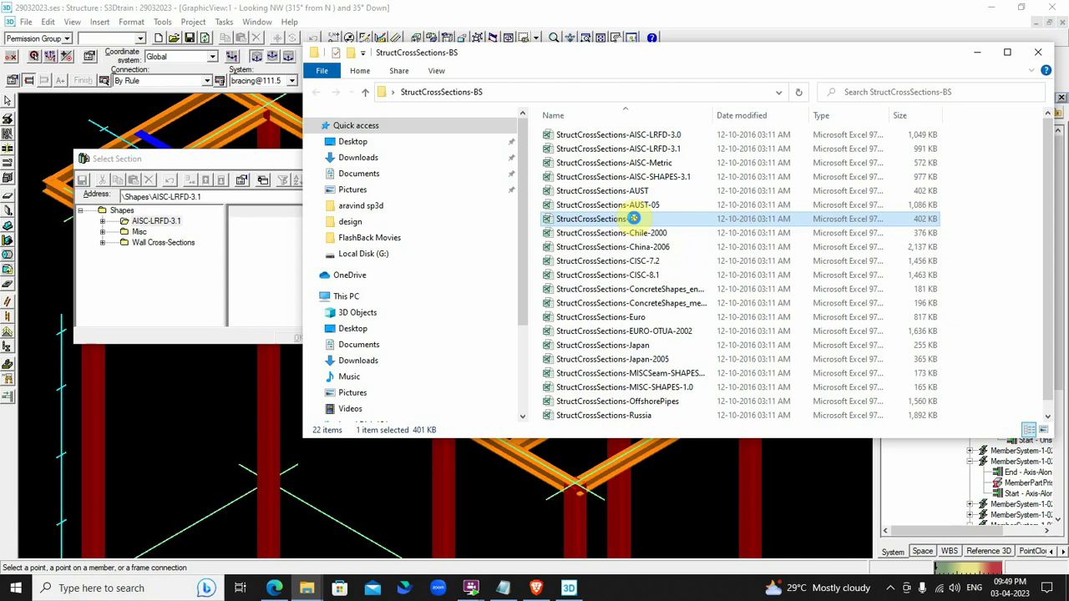
{"action": "right_click", "coordinate": [635, 221]}
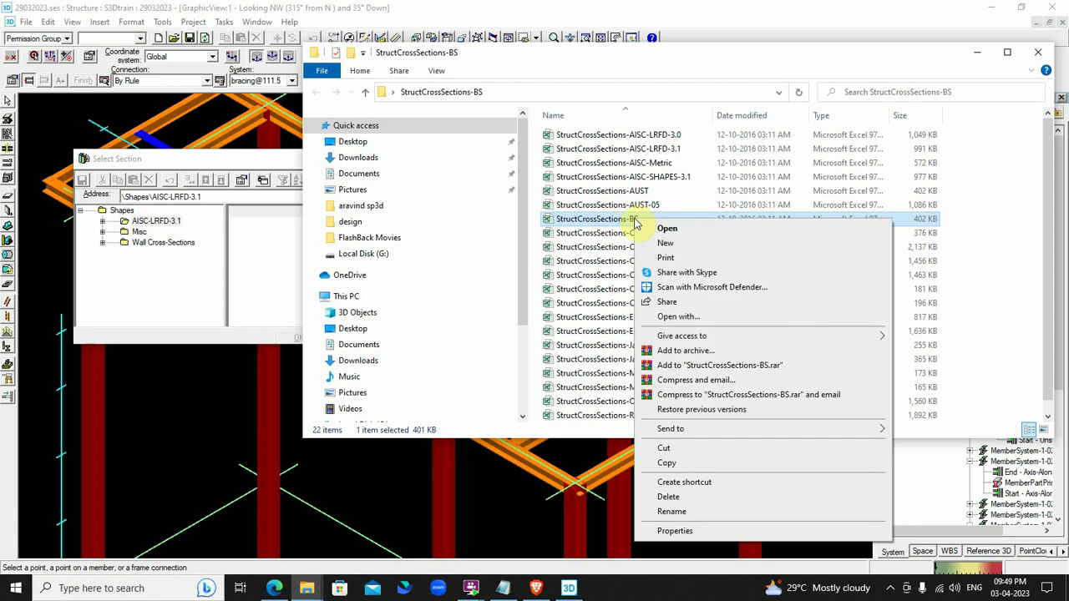
{"action": "left_click", "coordinate": [666, 463]}
Paste it into the maximized DataFiles folder, allow the access prompt, then minimize the window.
{"action": "mouse_move", "coordinate": [318, 588]}
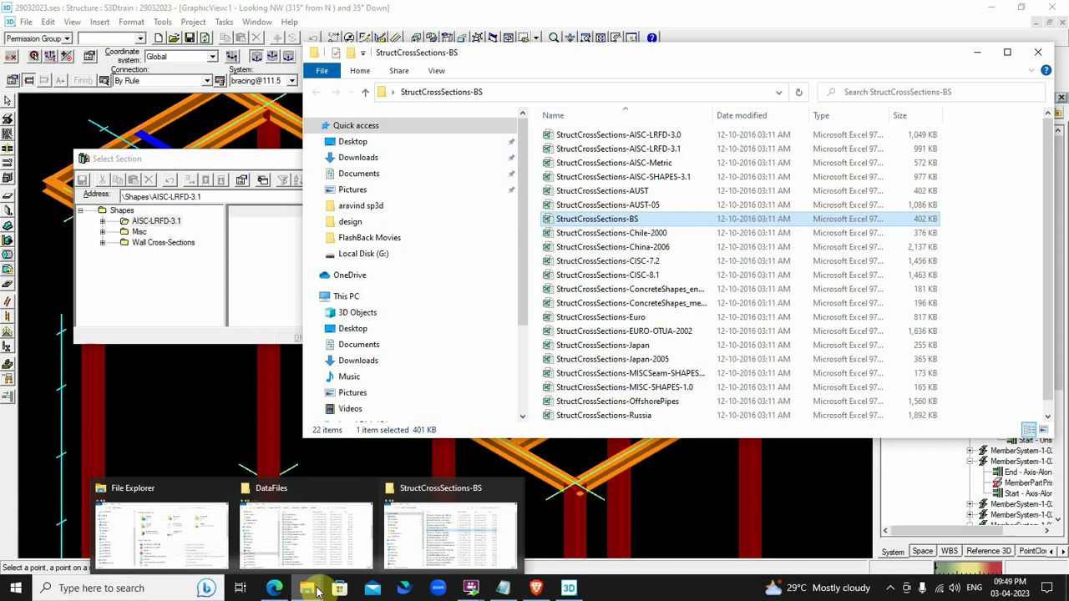
{"action": "left_click", "coordinate": [337, 530]}
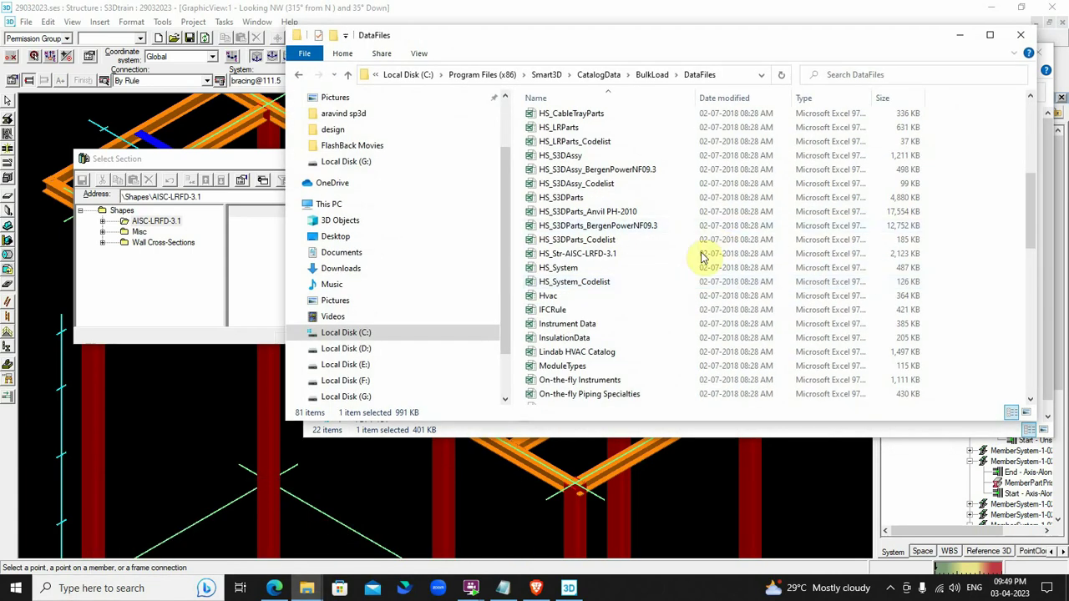
{"action": "left_click", "coordinate": [990, 35]}
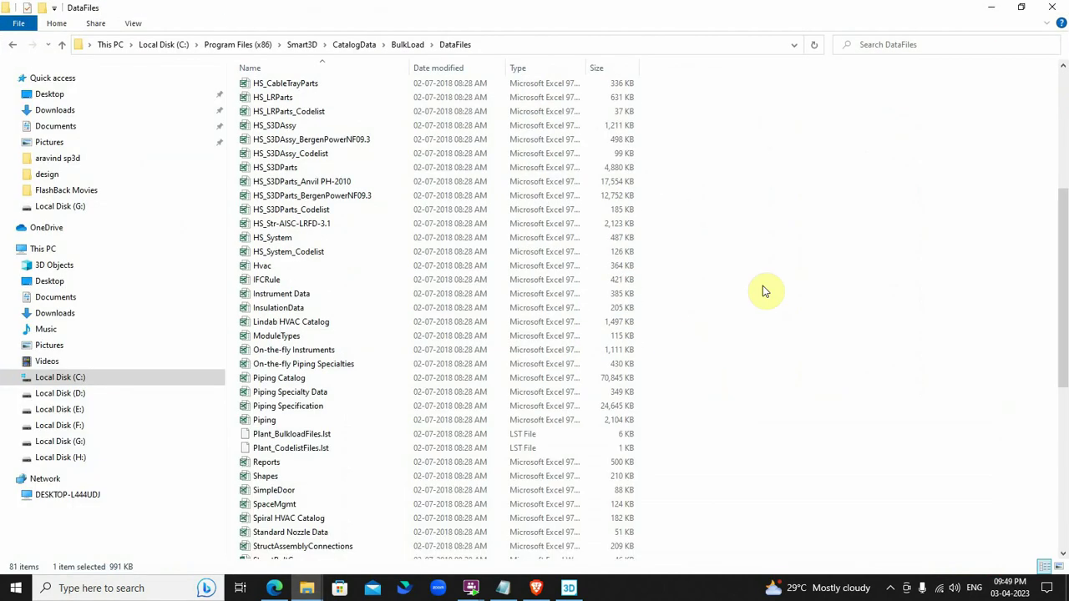
{"action": "right_click", "coordinate": [745, 357]}
{"action": "left_click", "coordinate": [787, 444]}
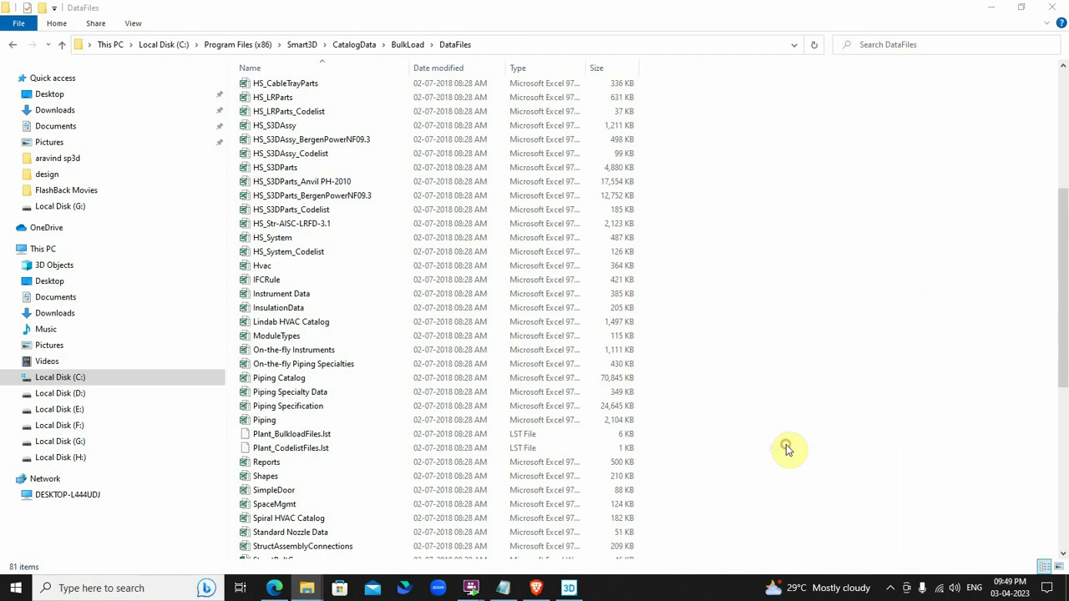
{"action": "left_click", "coordinate": [253, 204]}
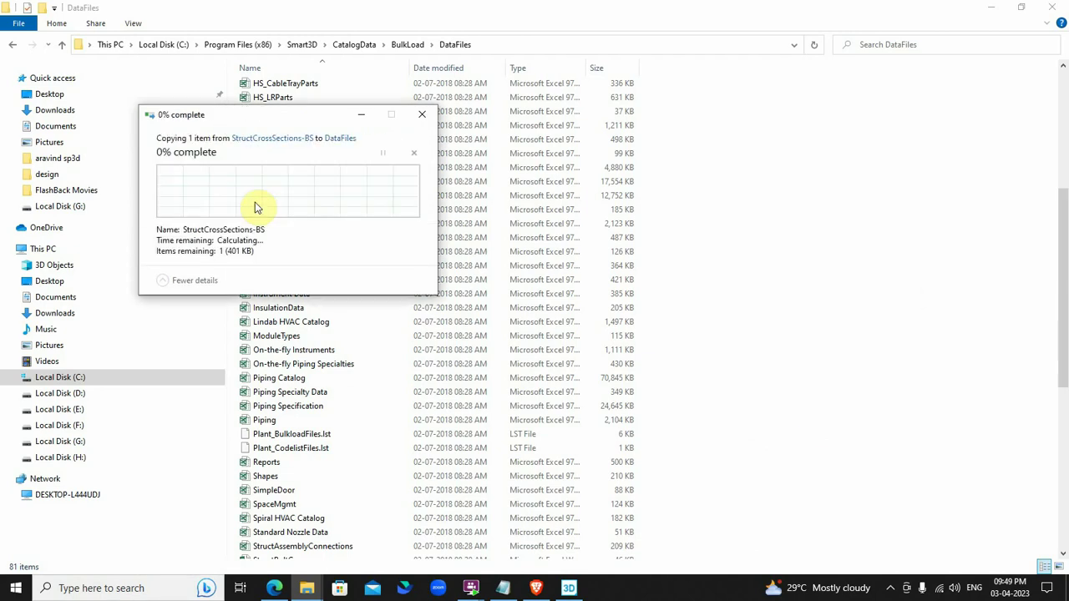
{"action": "left_click", "coordinate": [992, 9]}
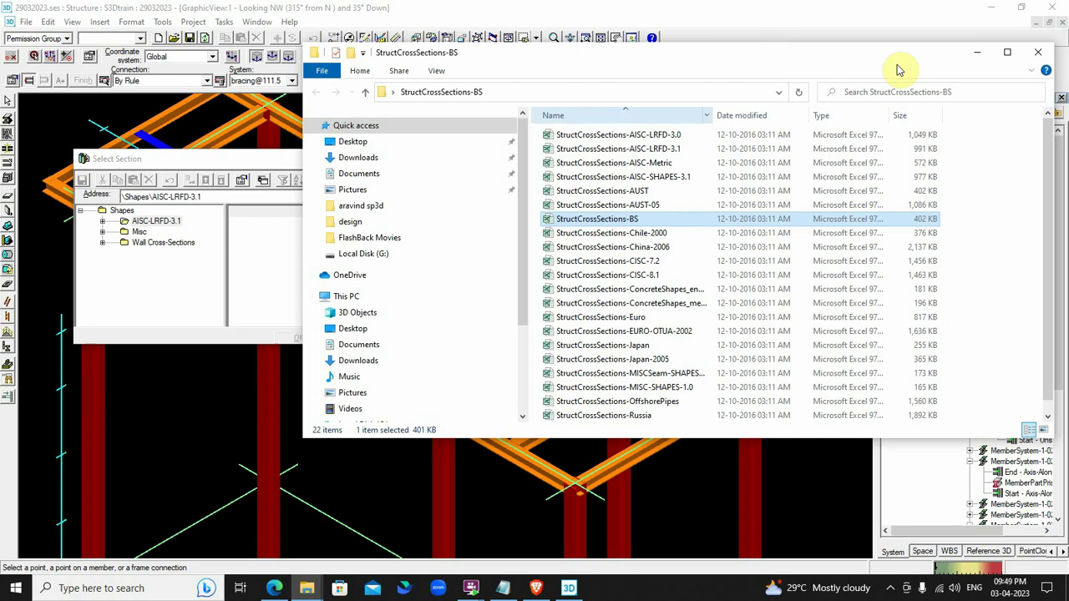
Minimize the StructCrossSections-BS folder and scroll the Start menu to the Intergraph Smart 3D entries.
{"action": "left_click", "coordinate": [975, 52]}
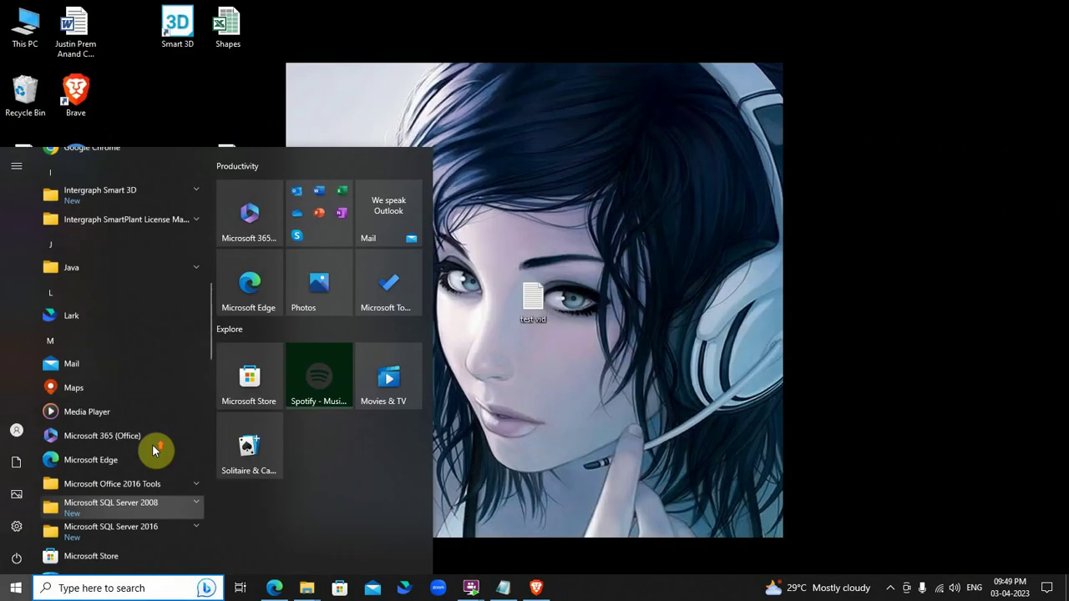
{"action": "scroll", "coordinate": [152, 444], "scroll_direction": "up", "scroll_amount": 3}
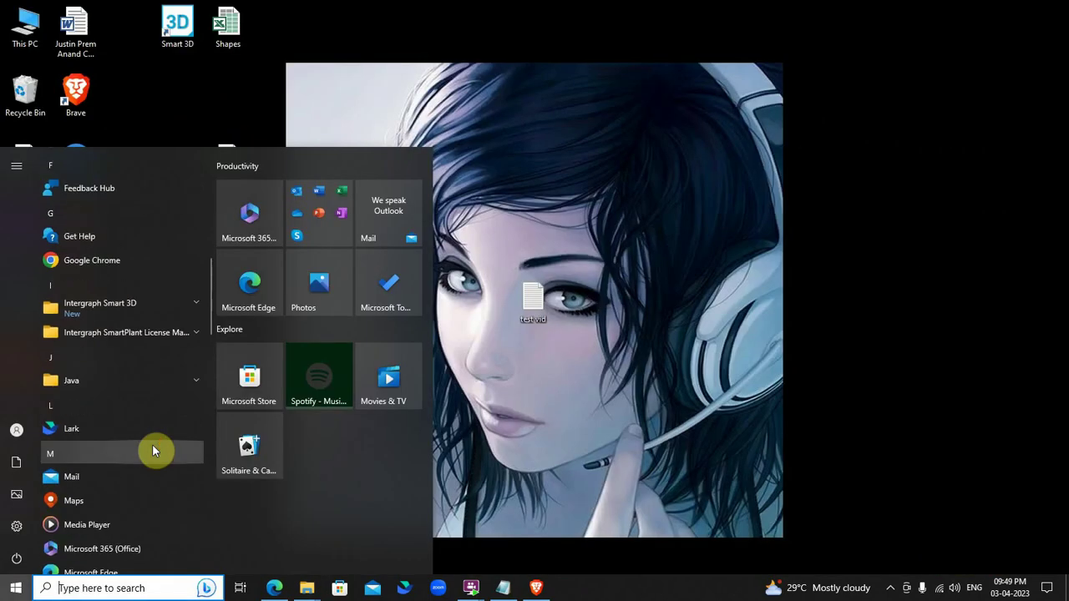
Launch Bulkload Reference Data and browse to Program Files (x86)\Smart3D\CatalogData\BulkLoad.
{"action": "left_click", "coordinate": [196, 305]}
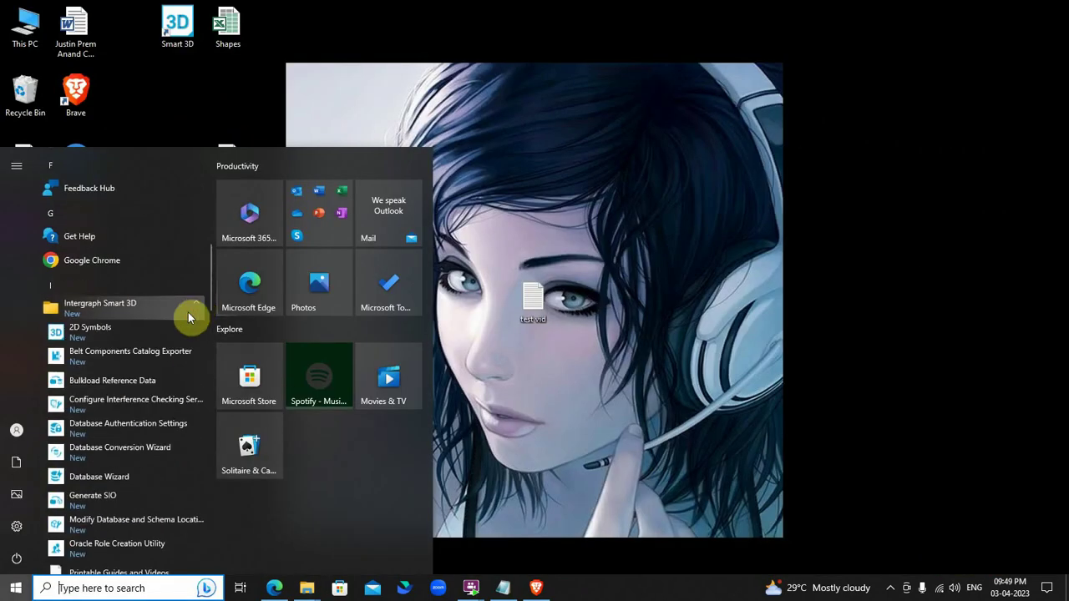
{"action": "left_click", "coordinate": [113, 386]}
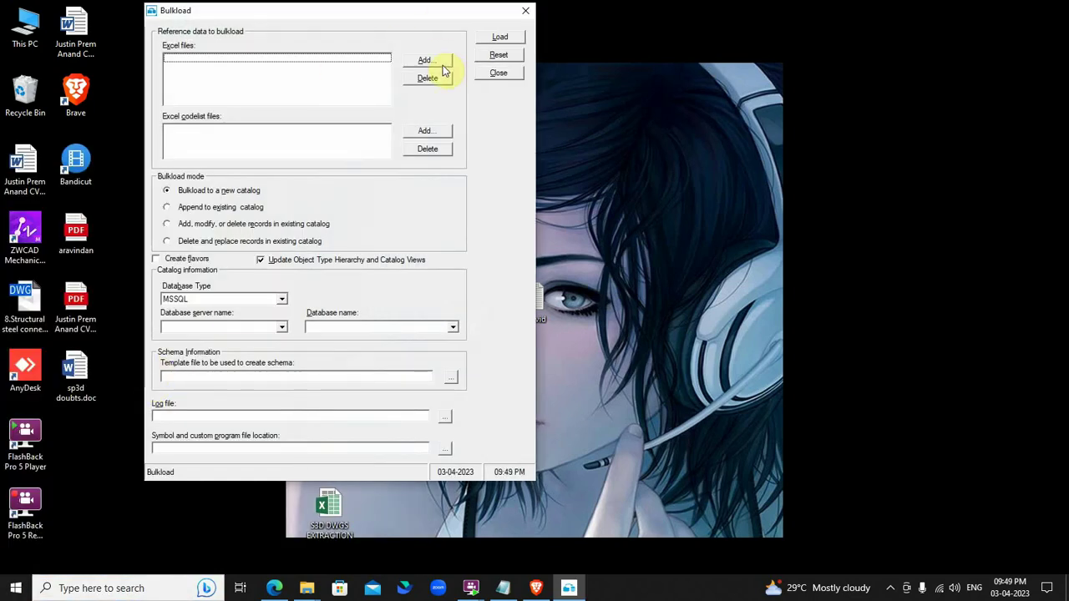
{"action": "left_click", "coordinate": [440, 62]}
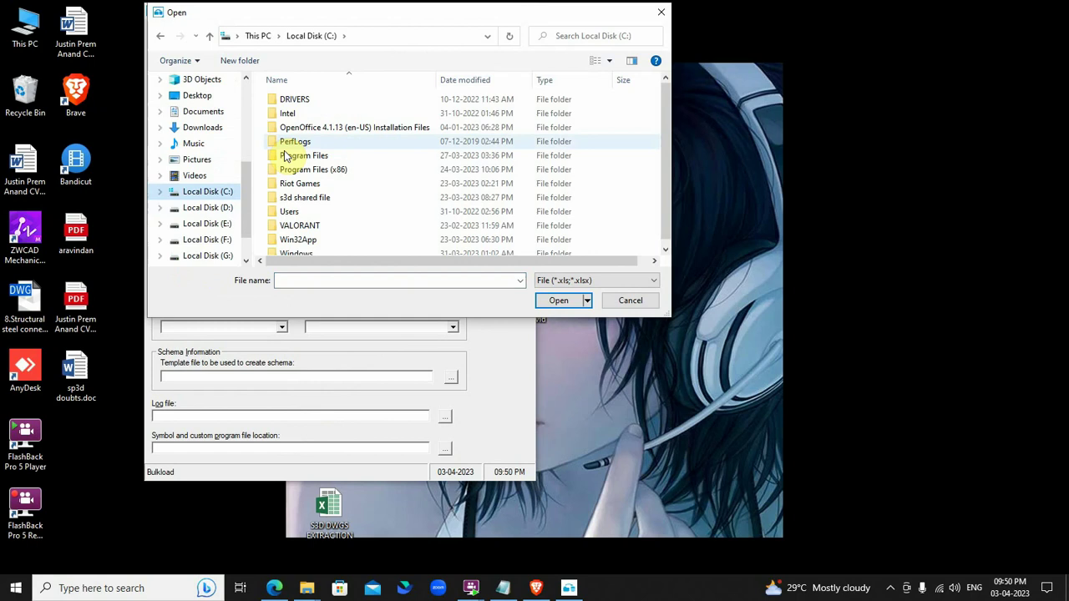
{"action": "double_click", "coordinate": [334, 170]}
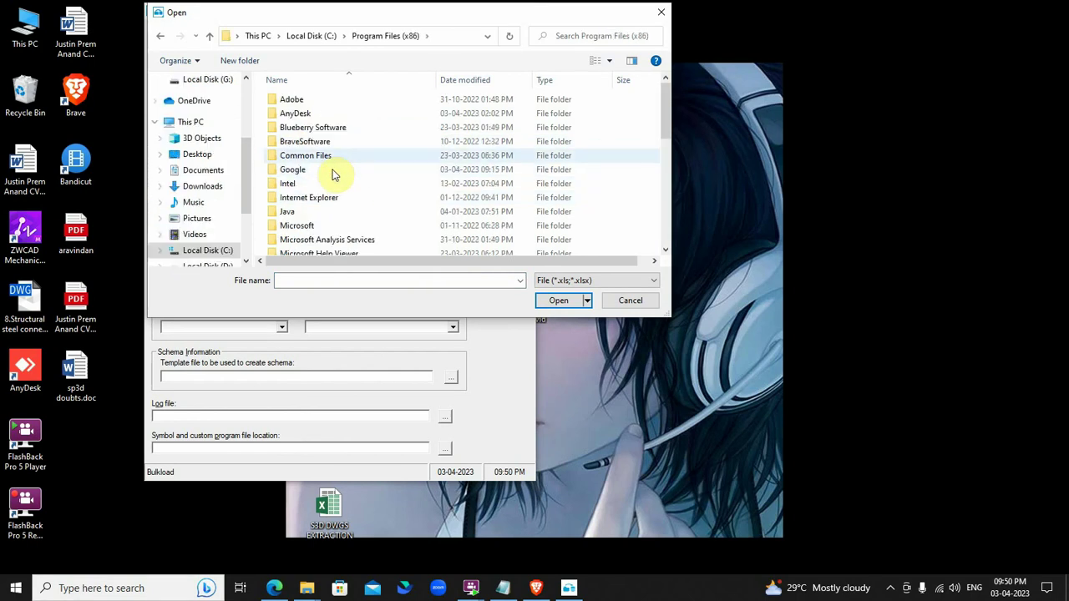
{"action": "scroll", "coordinate": [348, 167], "scroll_direction": "down", "scroll_amount": 3}
{"action": "scroll", "coordinate": [347, 170], "scroll_direction": "down", "scroll_amount": 1}
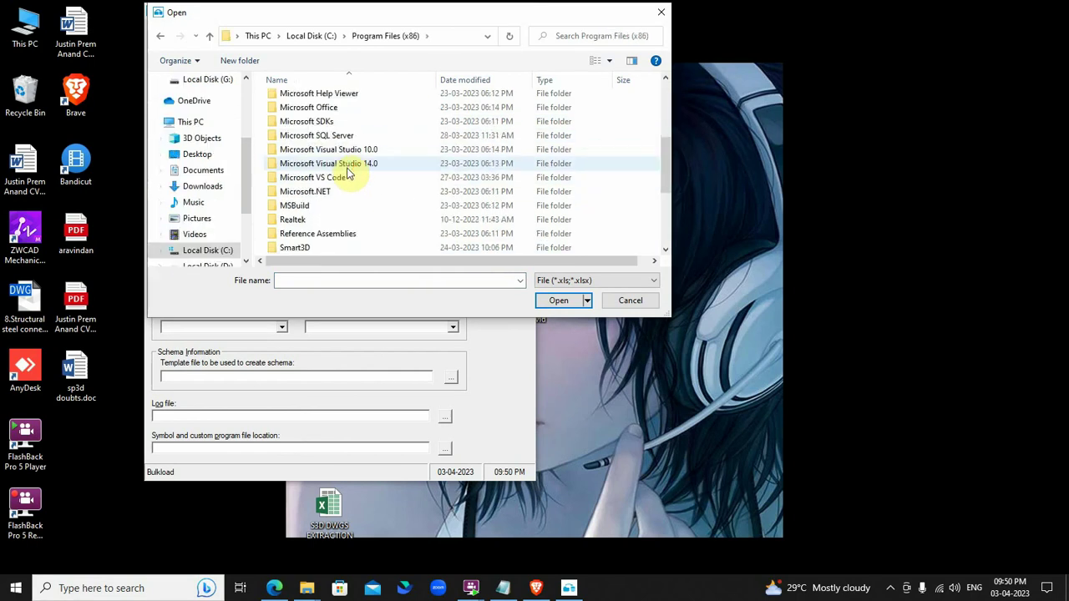
{"action": "double_click", "coordinate": [306, 253]}
{"action": "double_click", "coordinate": [300, 113]}
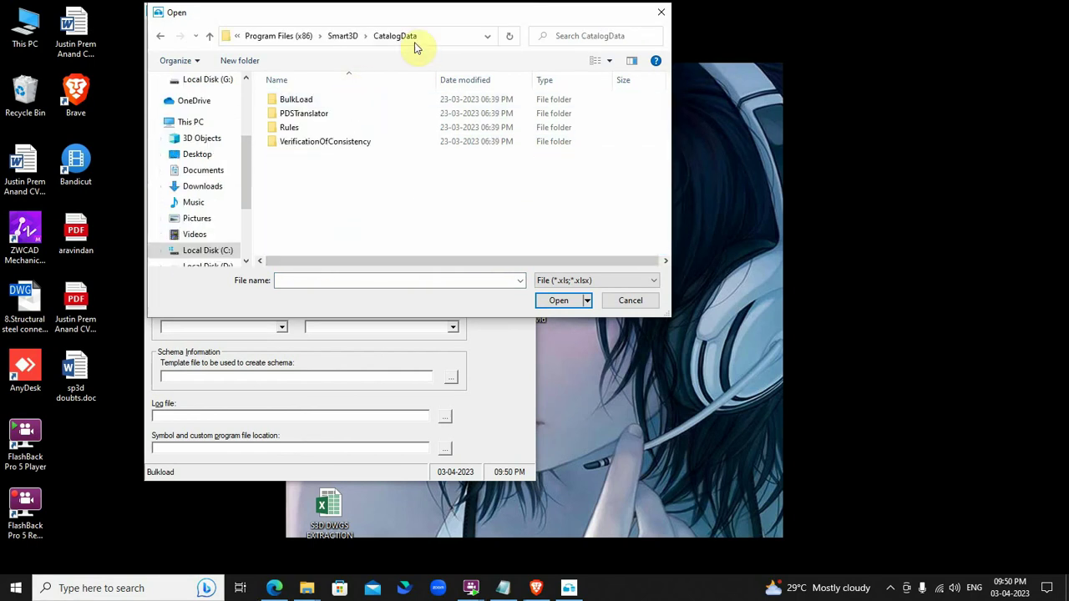
{"action": "double_click", "coordinate": [314, 103]}
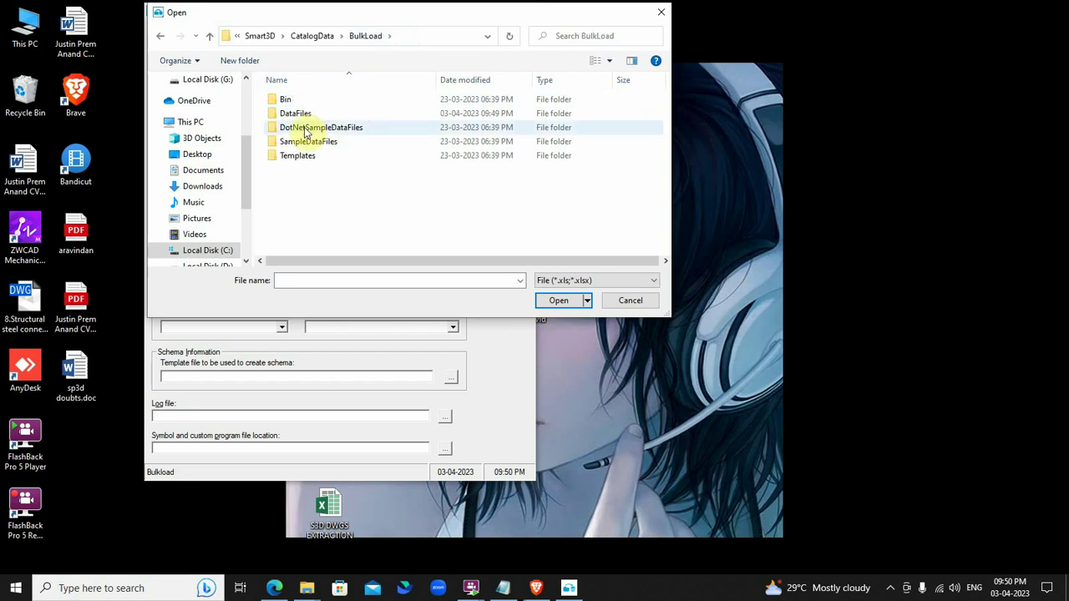
Add StructCrossSections-BS from the DataFiles folder as the Excel file to bulkload.
{"action": "left_click", "coordinate": [302, 117]}
{"action": "double_click", "coordinate": [302, 117]}
{"action": "scroll", "coordinate": [375, 184], "scroll_direction": "down", "scroll_amount": 8}
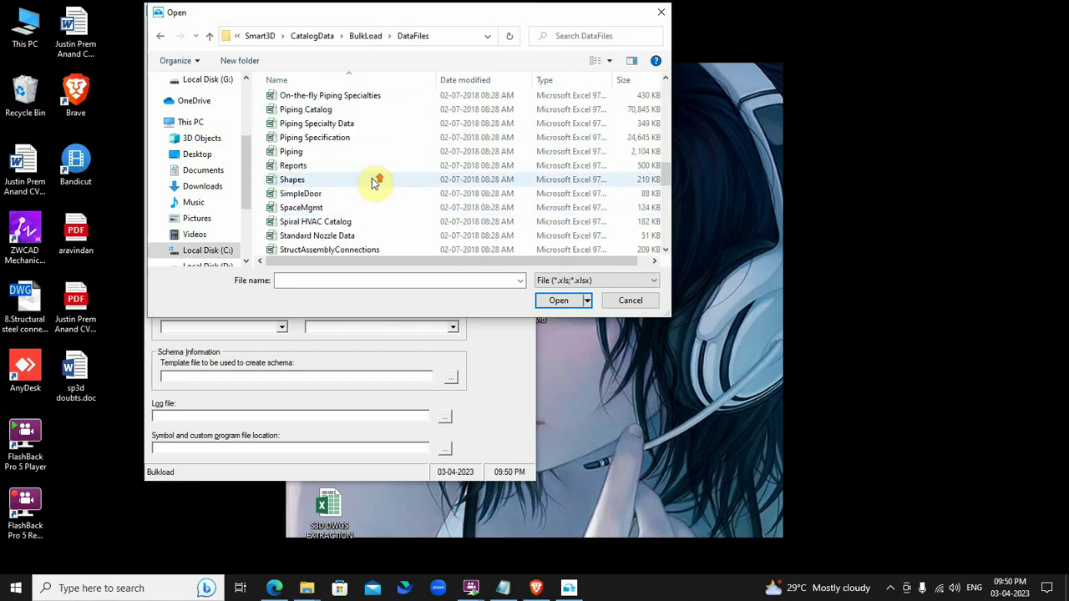
{"action": "scroll", "coordinate": [375, 183], "scroll_direction": "down", "scroll_amount": 1}
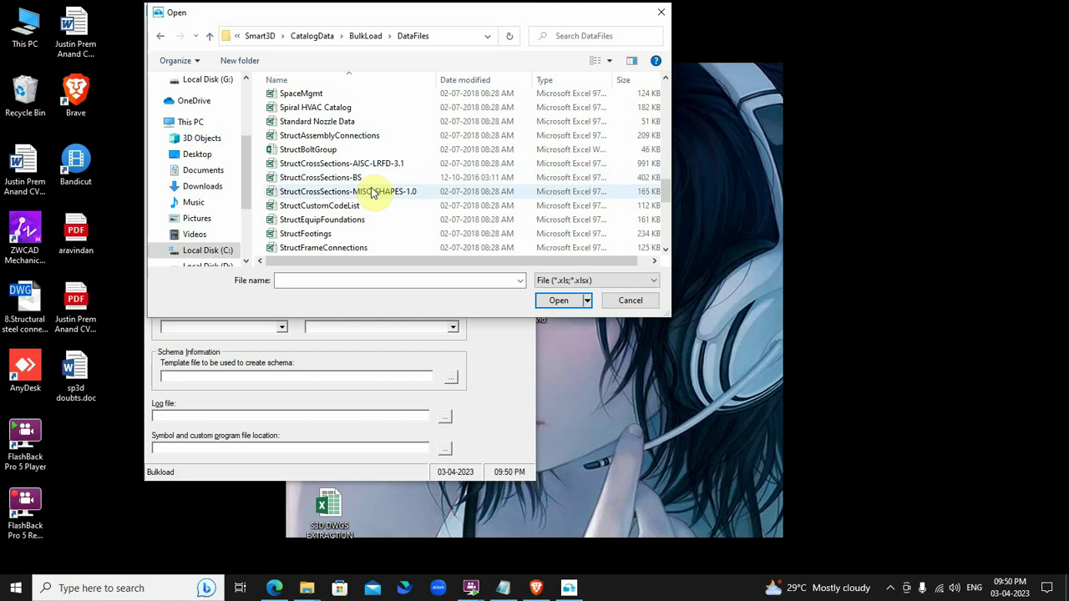
{"action": "left_click", "coordinate": [323, 183]}
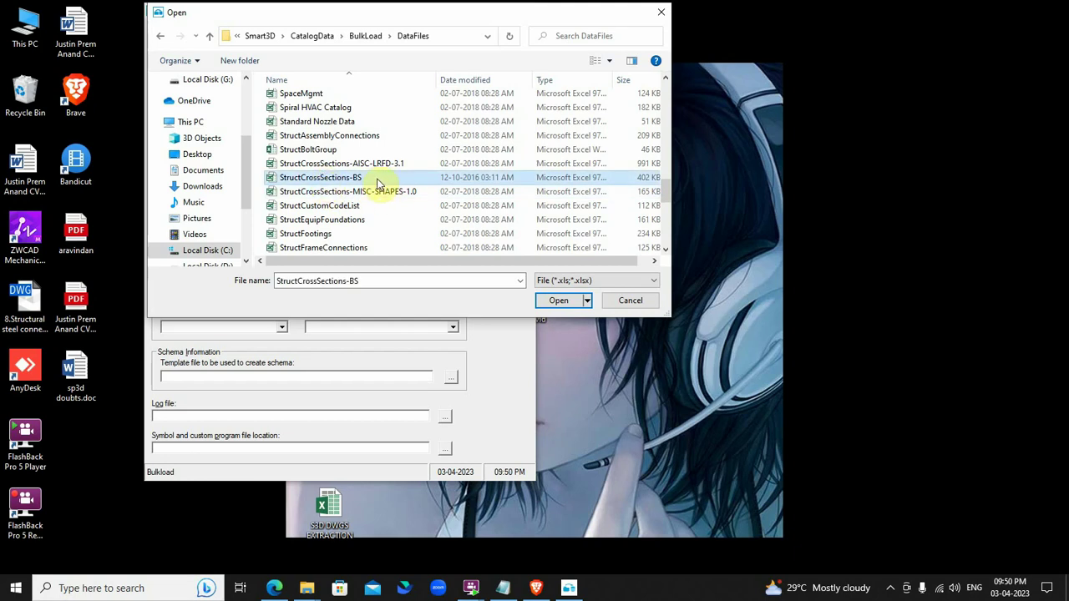
{"action": "left_click", "coordinate": [559, 300]}
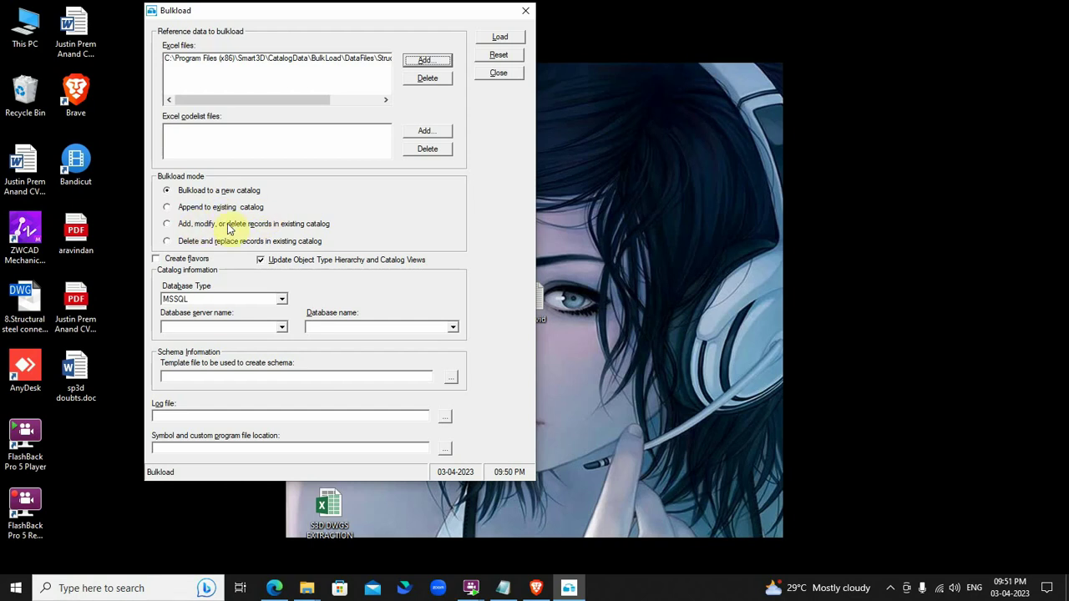
Choose Append to existing catalog, the only database server, S3Dtrain_CDB and S3Dtrain_CDB_SCHEMA.
{"action": "left_click", "coordinate": [167, 208]}
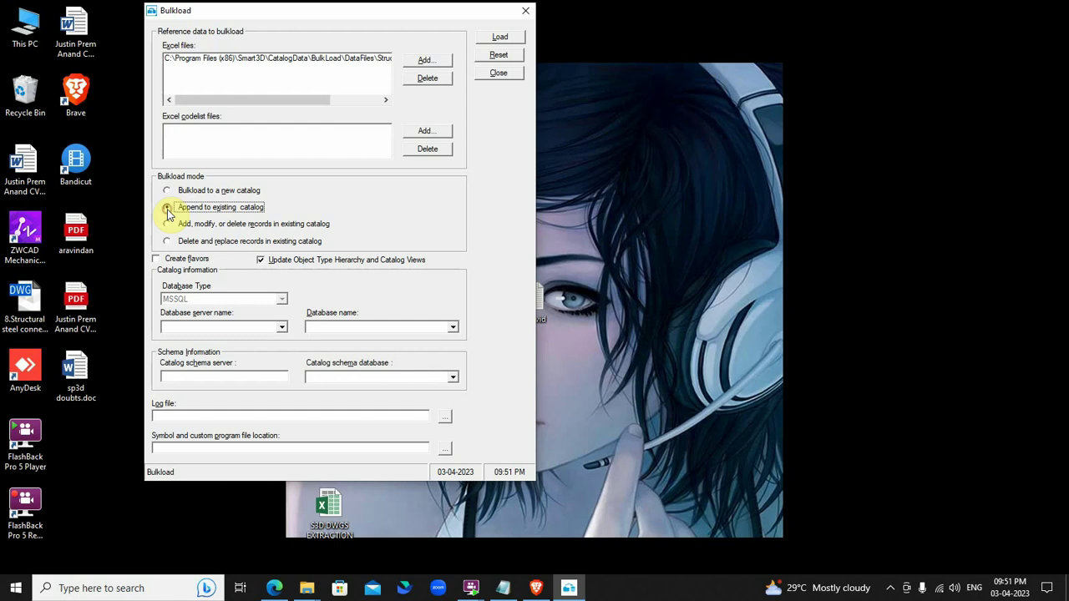
{"action": "left_click", "coordinate": [284, 329]}
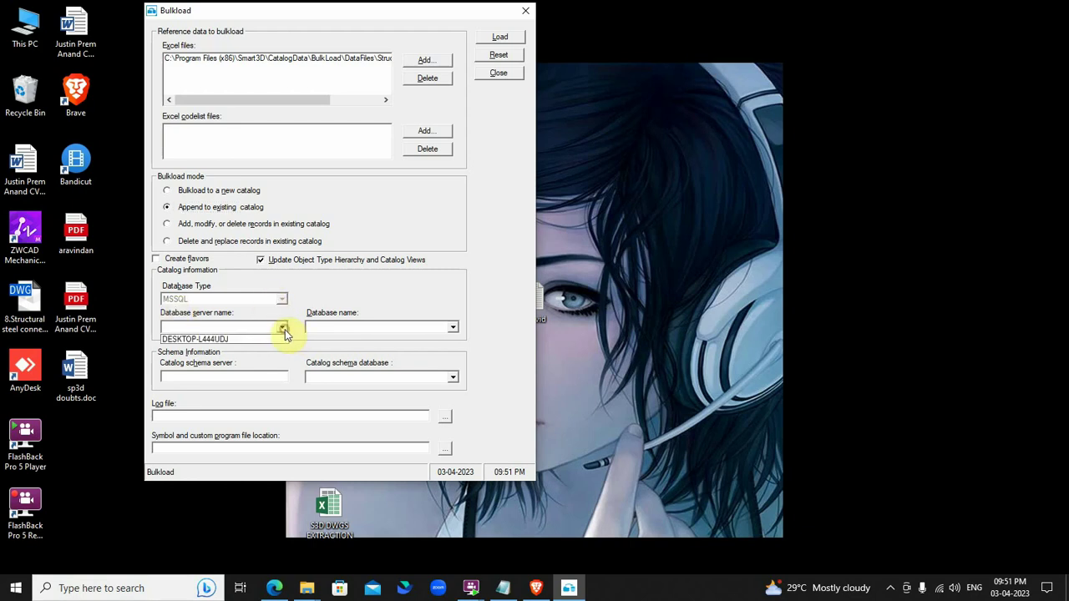
{"action": "left_click", "coordinate": [228, 338]}
{"action": "left_click", "coordinate": [452, 327]}
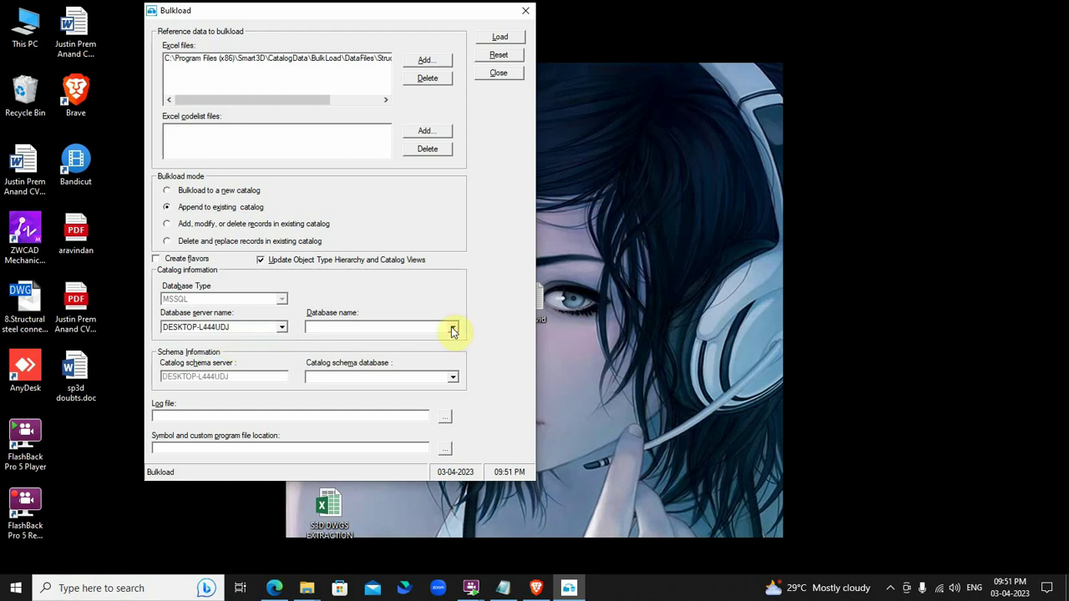
{"action": "left_click", "coordinate": [451, 327]}
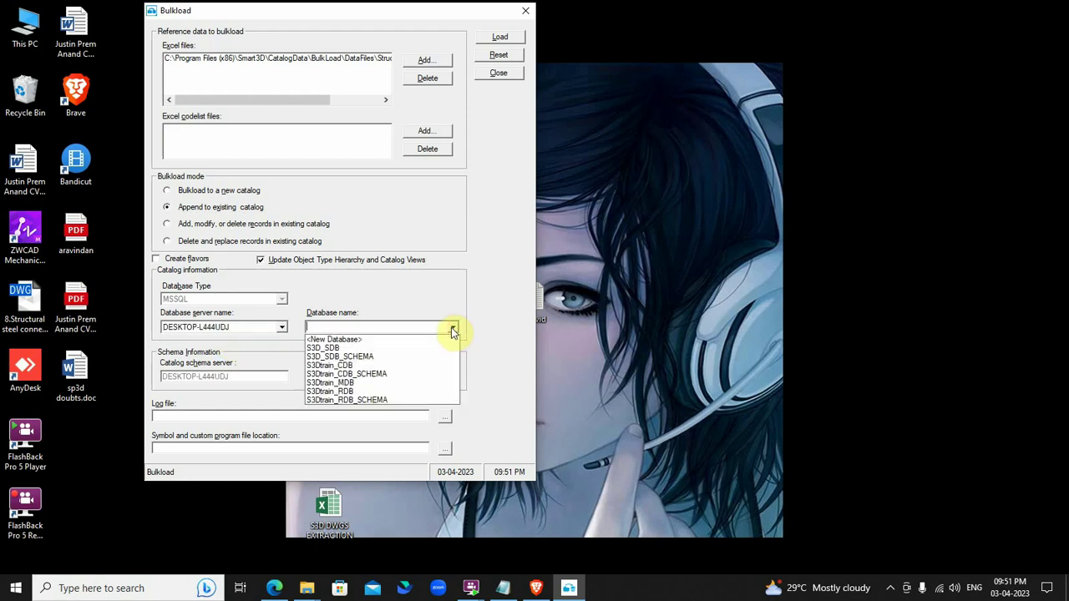
{"action": "left_click", "coordinate": [359, 366]}
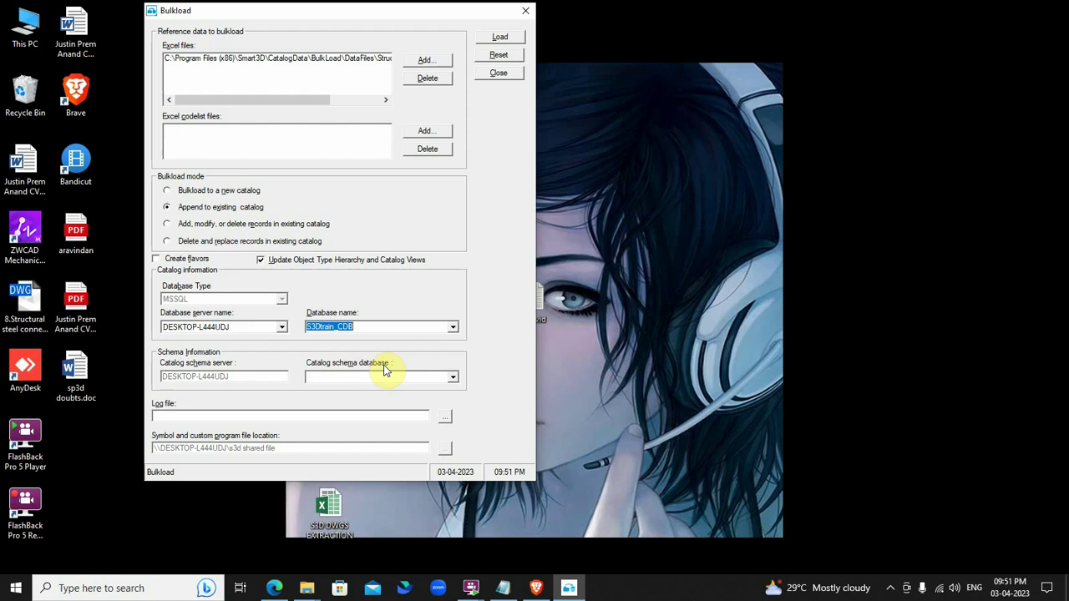
{"action": "left_click", "coordinate": [453, 378]}
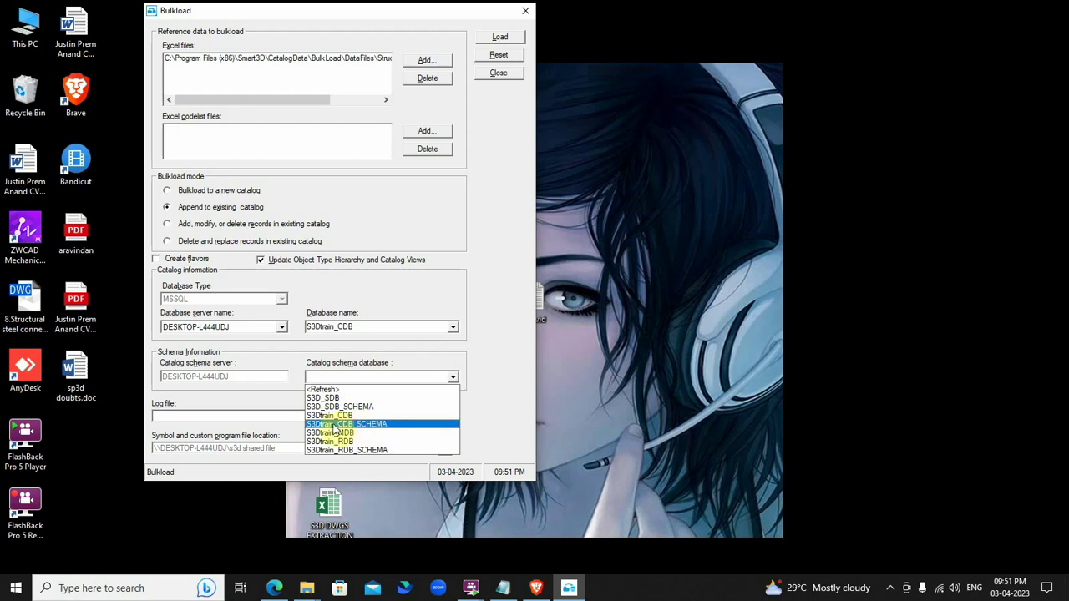
{"action": "left_click", "coordinate": [385, 424]}
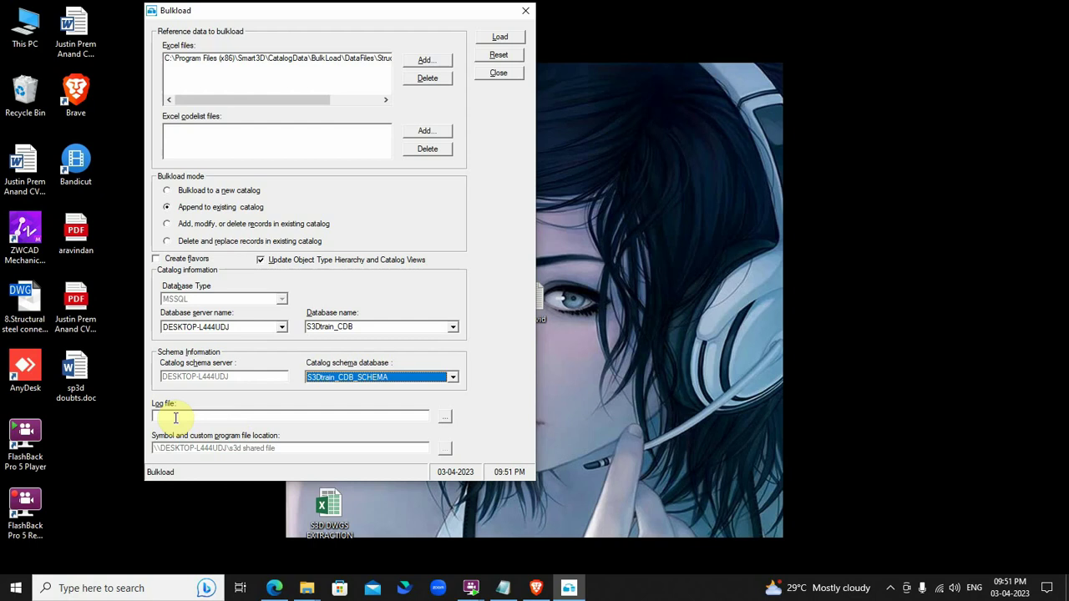
Save the bulkload log file to the Desktop as S3Dtrain_CDB.log.
{"action": "left_click", "coordinate": [445, 419]}
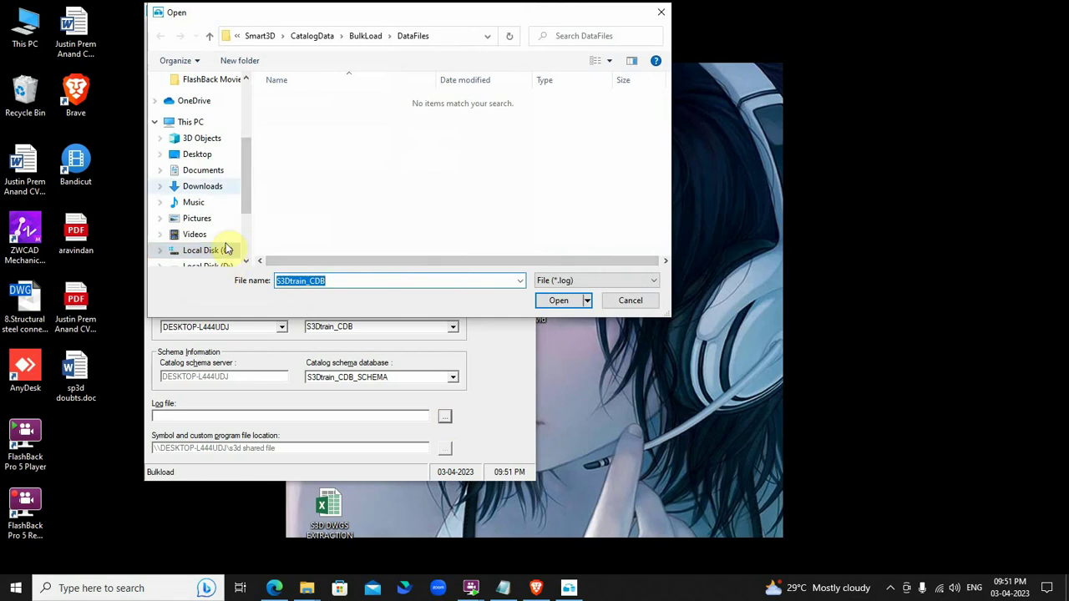
{"action": "left_click", "coordinate": [210, 158]}
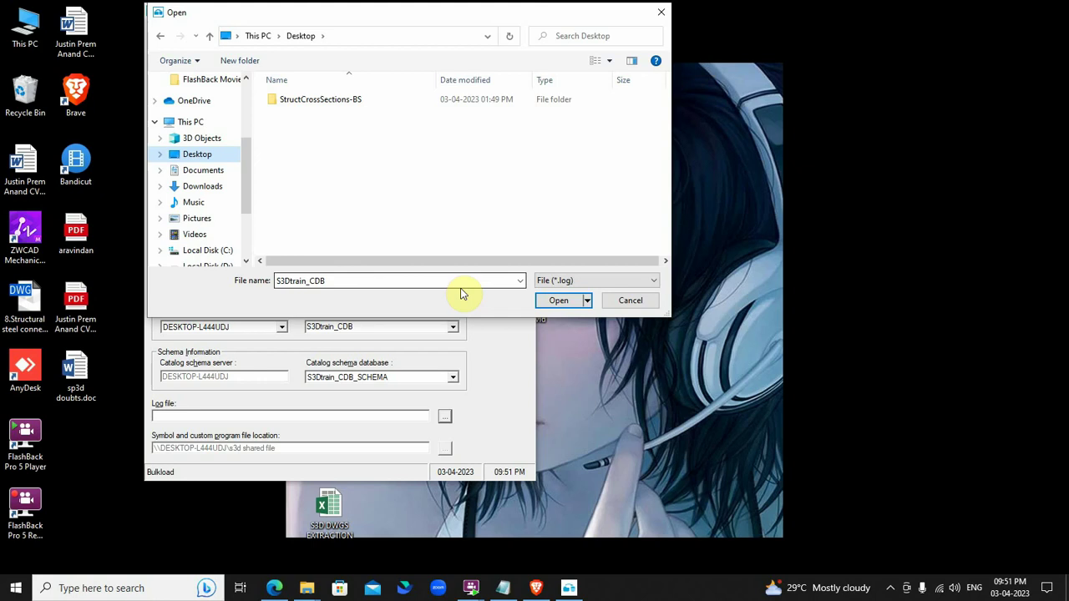
{"action": "left_click", "coordinate": [559, 300]}
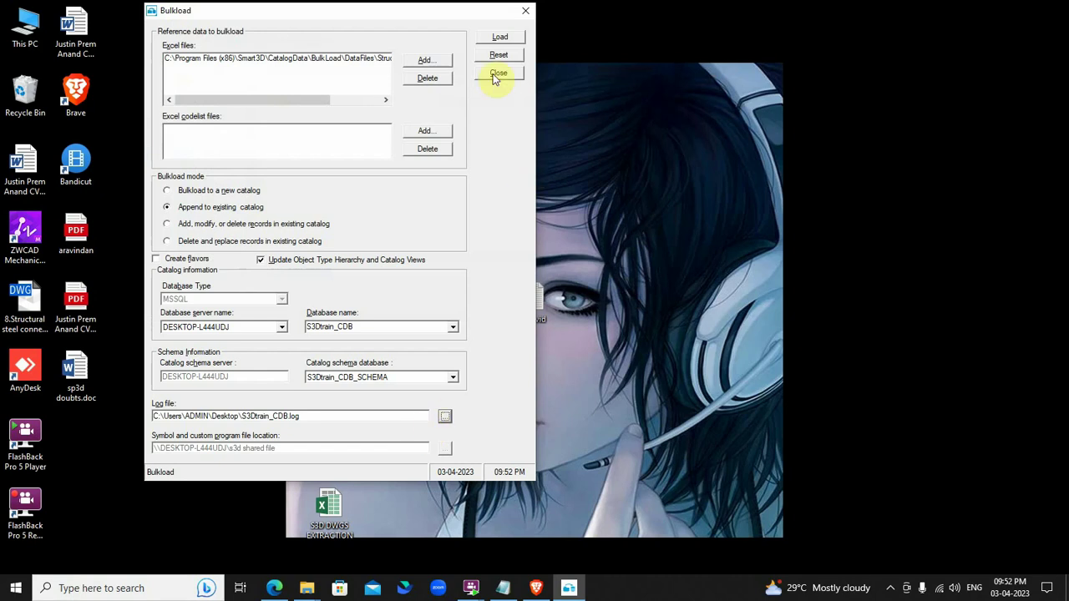
Run Load, answering the workbook save prompts with Yes then Cancel, until bulkload succeeds.
{"action": "left_click", "coordinate": [508, 37]}
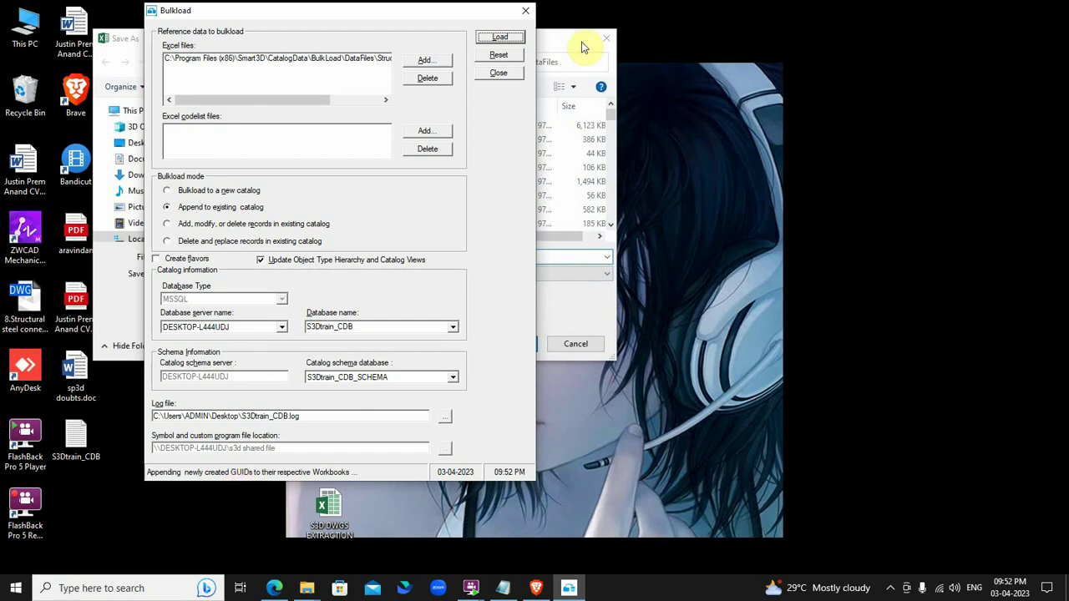
{"action": "left_click", "coordinate": [583, 48]}
{"action": "key", "text": "Return"}
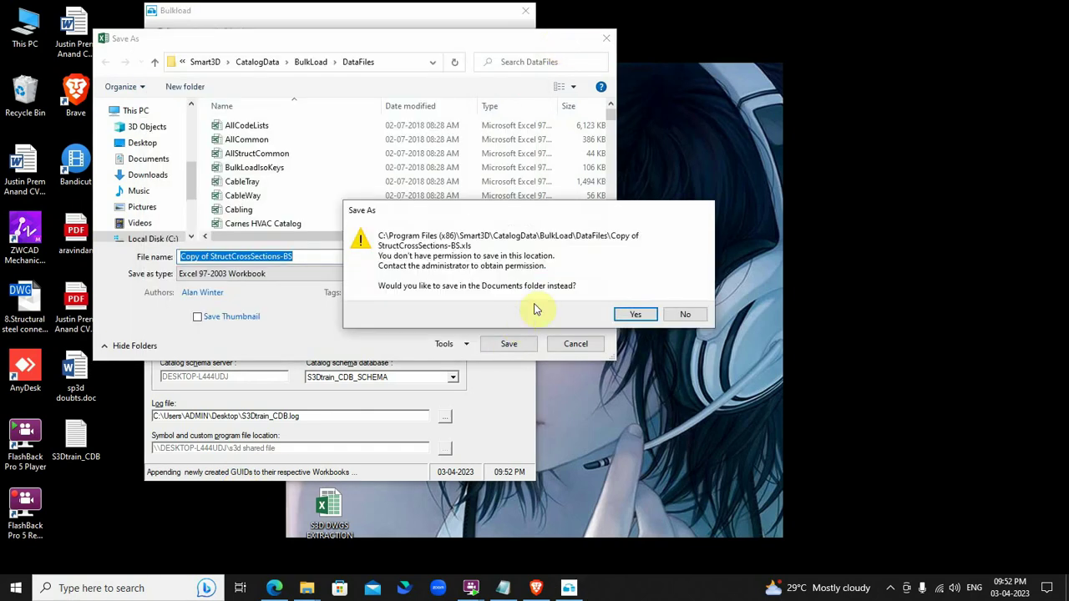
{"action": "left_click", "coordinate": [629, 313]}
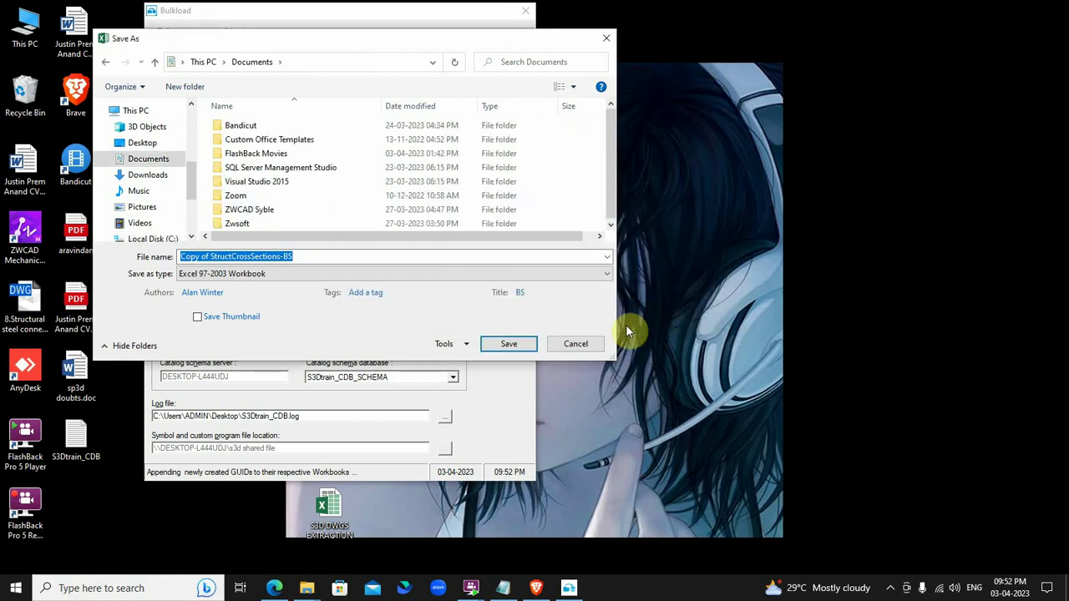
{"action": "left_click", "coordinate": [575, 345]}
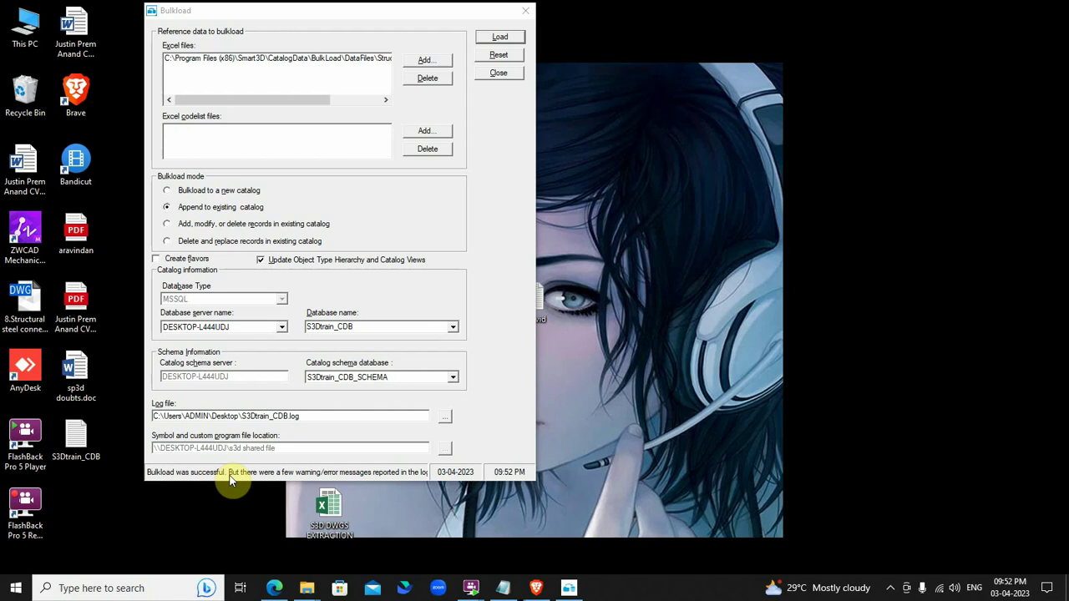
Move the Bulkload window aside and open the desktop S3Dtrain_CDB log in Notepad.
{"action": "left_click_drag", "start_coordinate": [429, 10], "coordinate": [912, 43]}
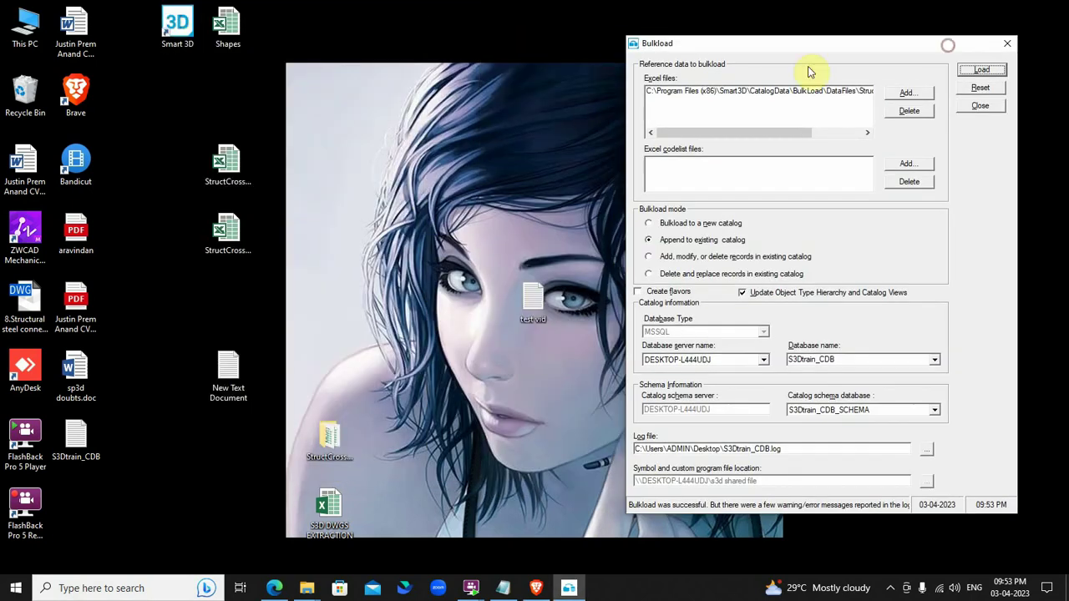
{"action": "left_click", "coordinate": [79, 438]}
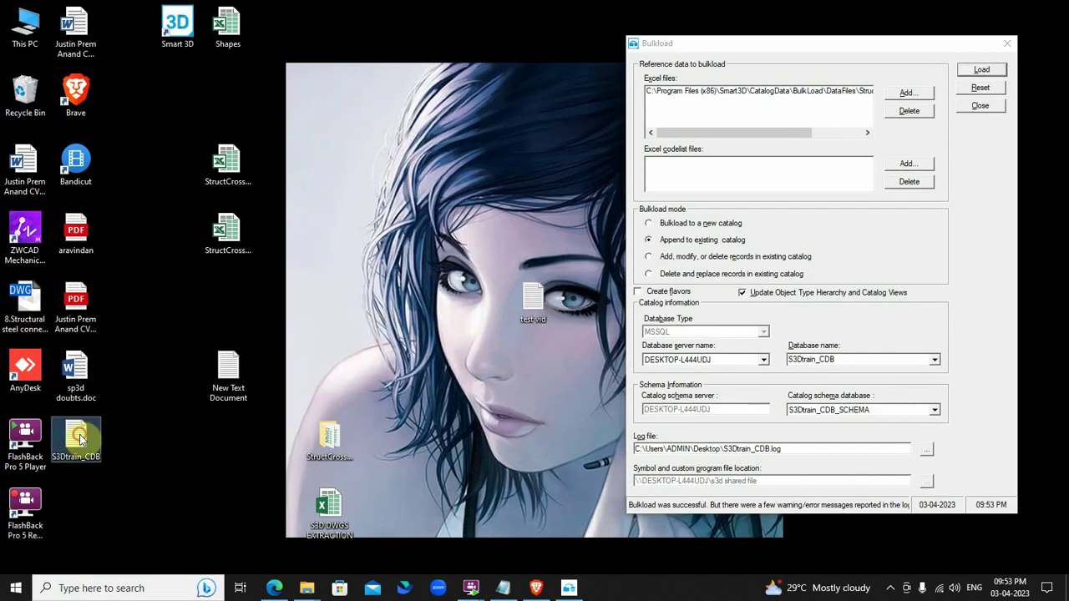
{"action": "double_click", "coordinate": [78, 438]}
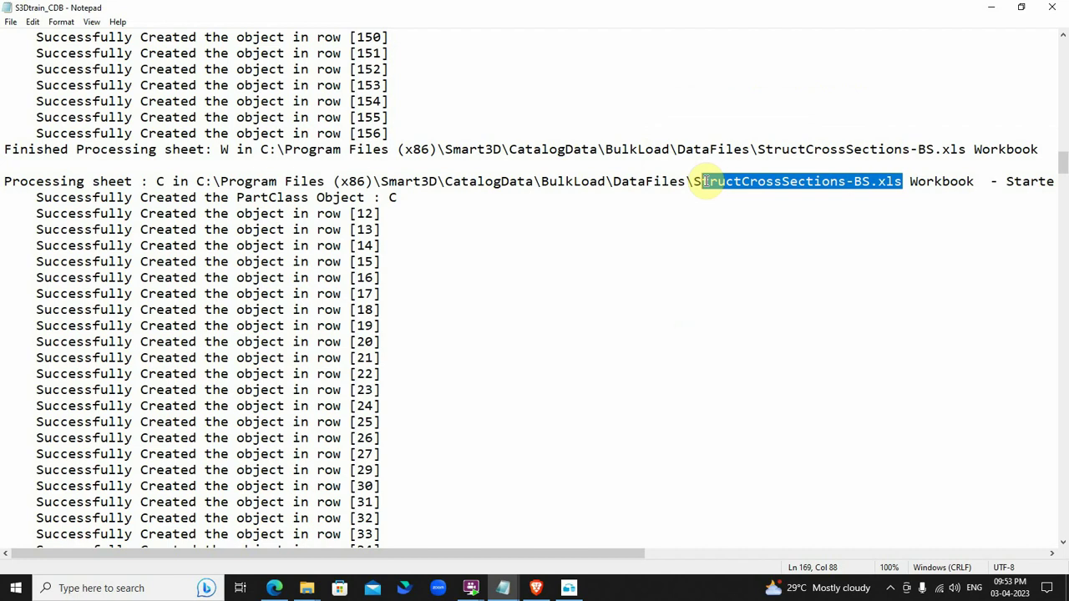
Minimize Notepad, close the Bulkload dialog and open File Explorer with Win+E.
{"action": "left_click", "coordinate": [995, 8]}
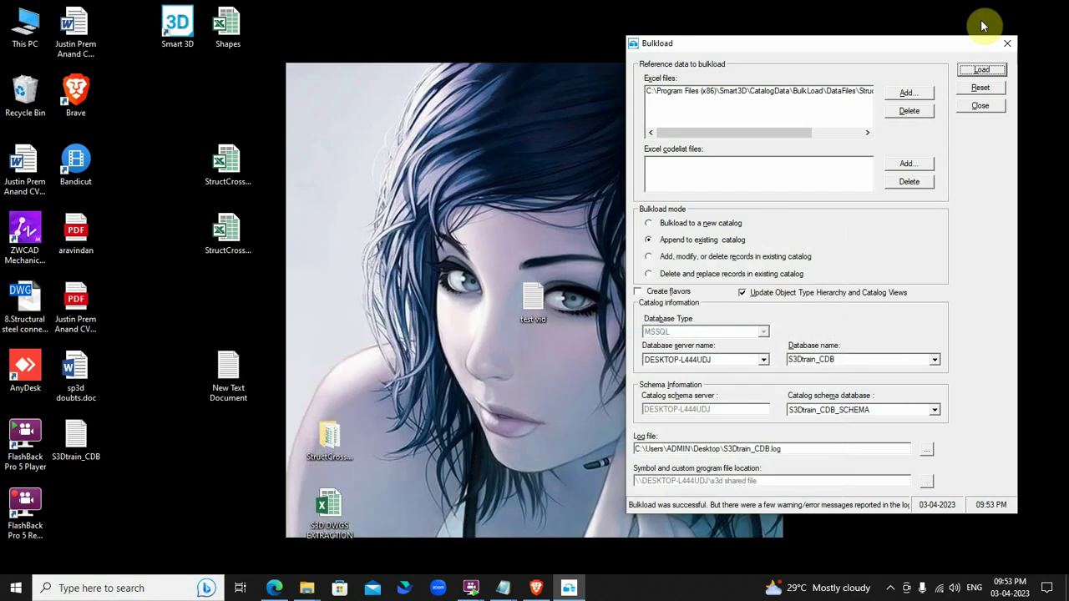
{"action": "left_click", "coordinate": [994, 105]}
{"action": "key", "text": "super+e"}
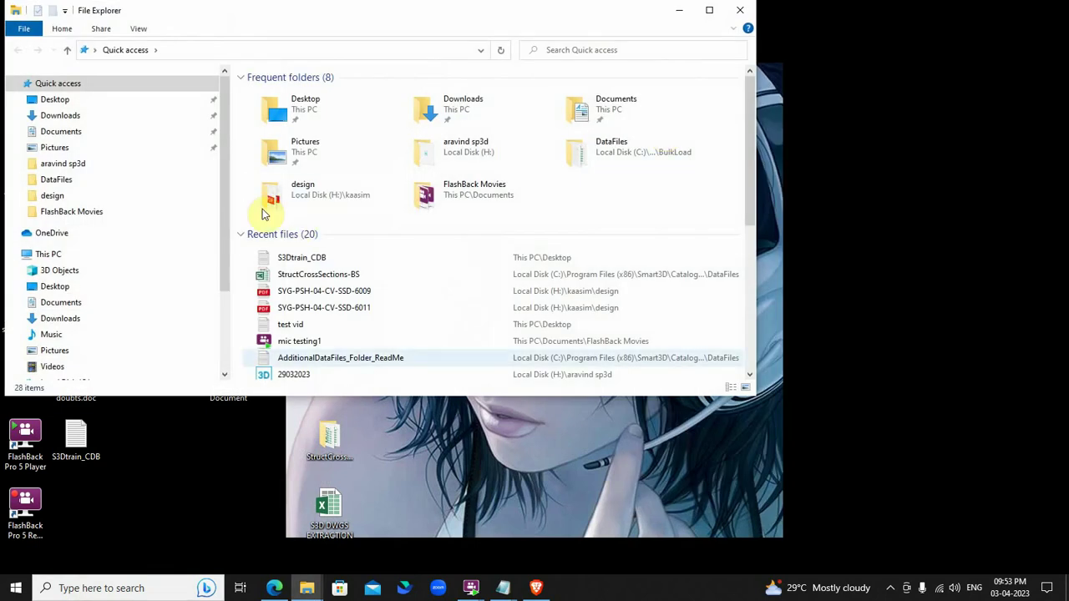
Reopen the 29032023 session and switch to the Catalog task on the S3Dtrain_CDB catalog.
{"action": "double_click", "coordinate": [296, 376]}
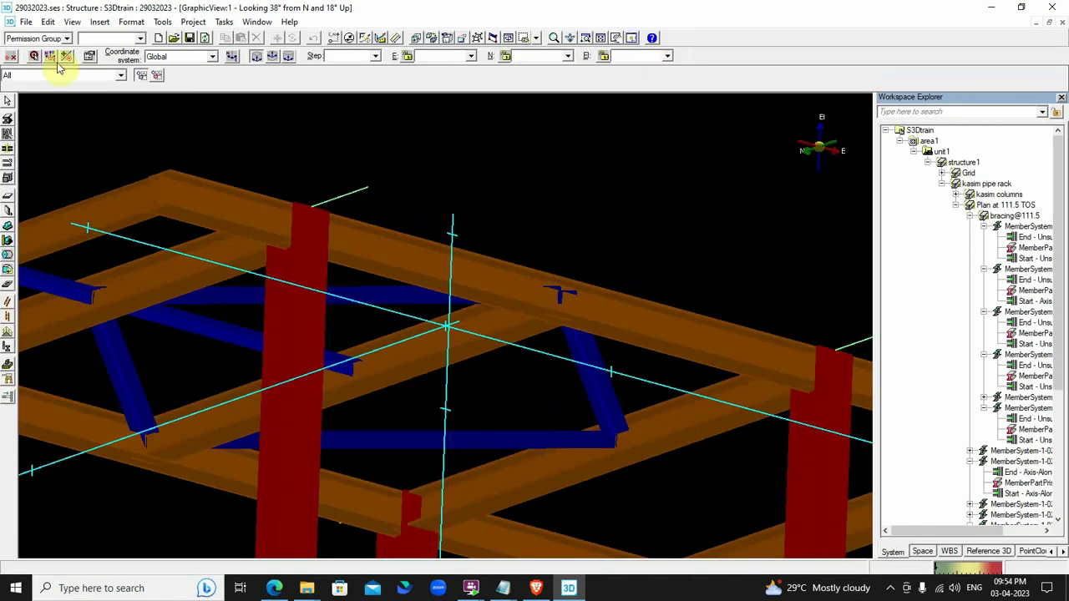
{"action": "left_click", "coordinate": [26, 22]}
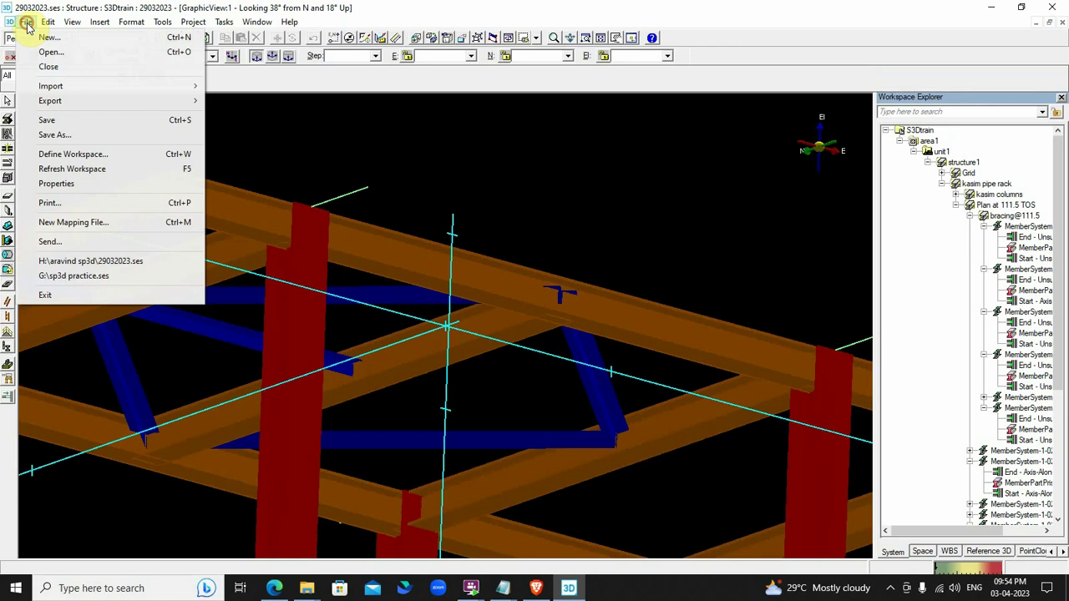
{"action": "mouse_move", "coordinate": [225, 22]}
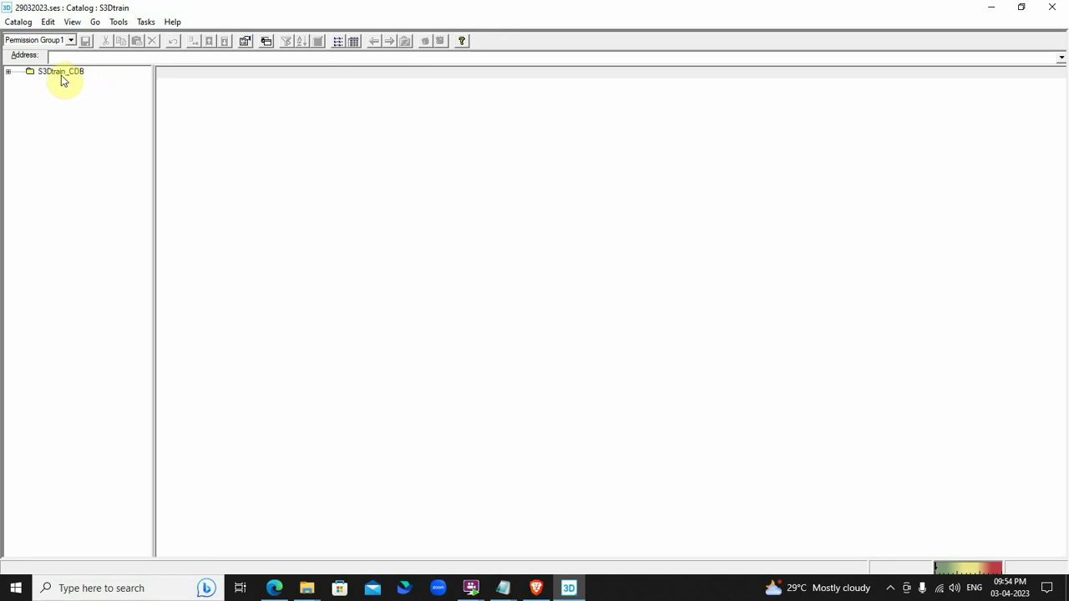
Expand S3Dtrain_CDB > Structure > Shapes > BS5950-1:2000 and list the W folder's UB sections.
{"action": "left_click", "coordinate": [8, 72]}
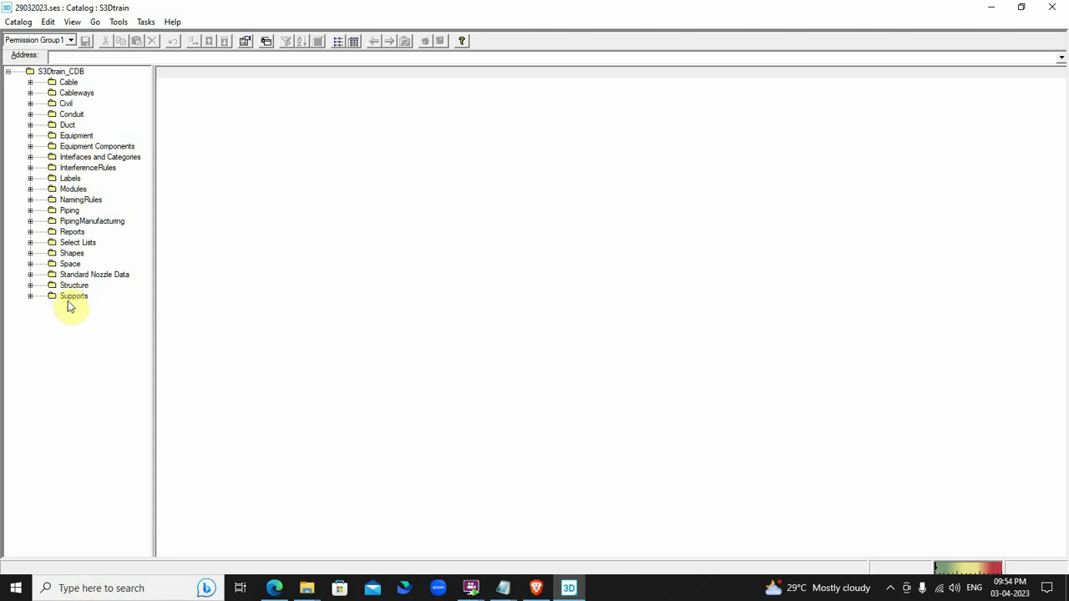
{"action": "left_click", "coordinate": [30, 285]}
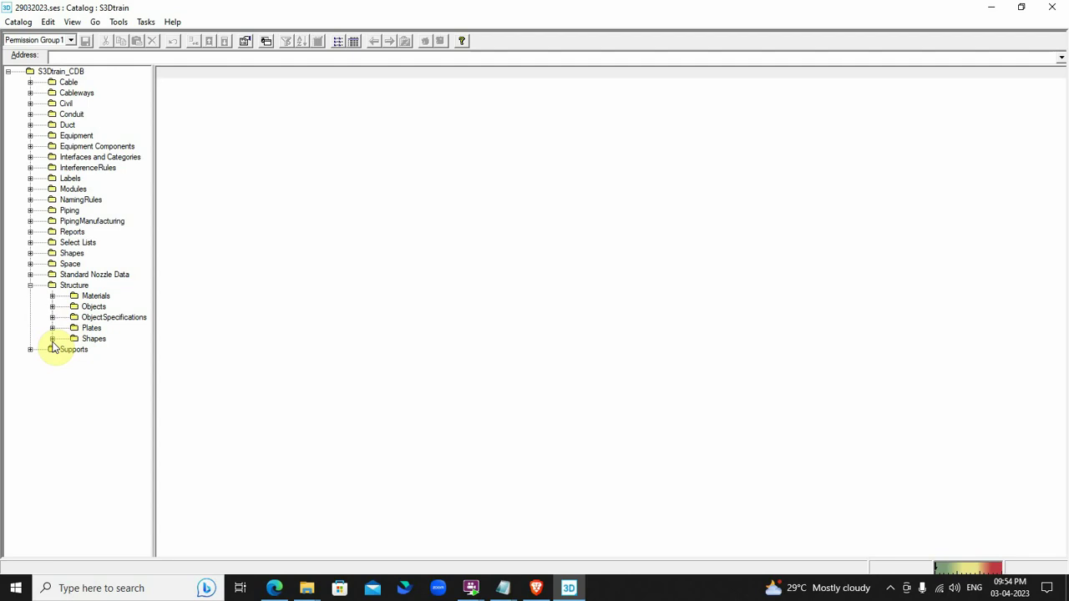
{"action": "left_click", "coordinate": [52, 339]}
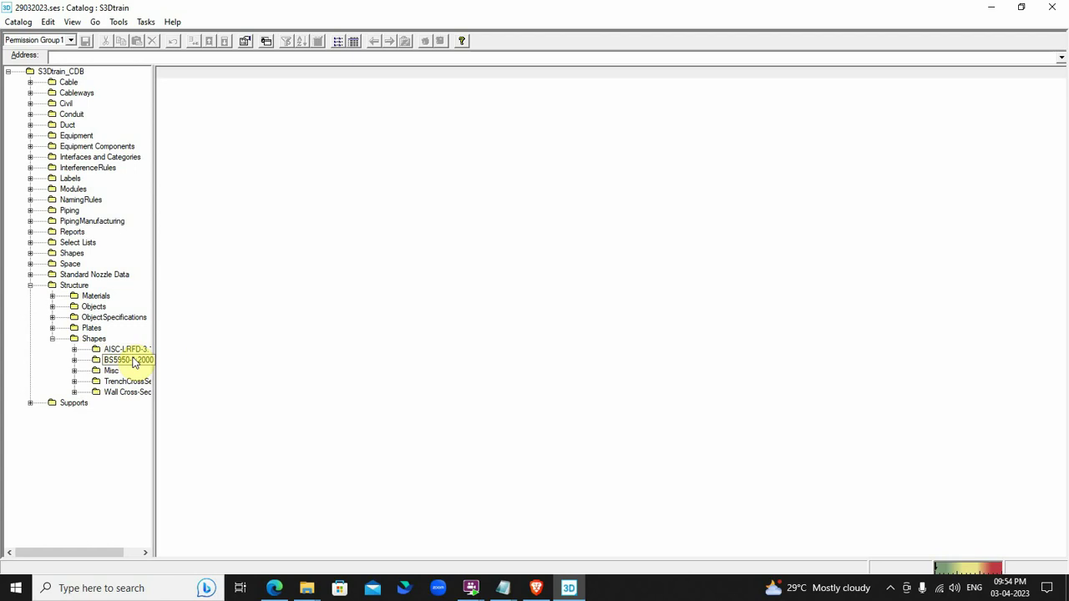
{"action": "left_click", "coordinate": [75, 360]}
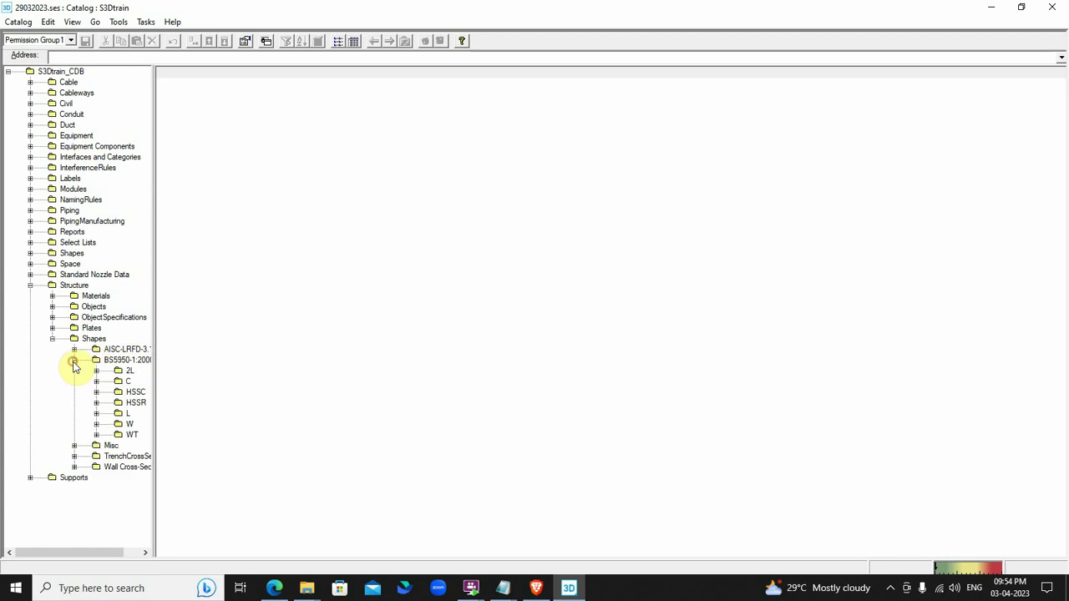
{"action": "left_click", "coordinate": [131, 426]}
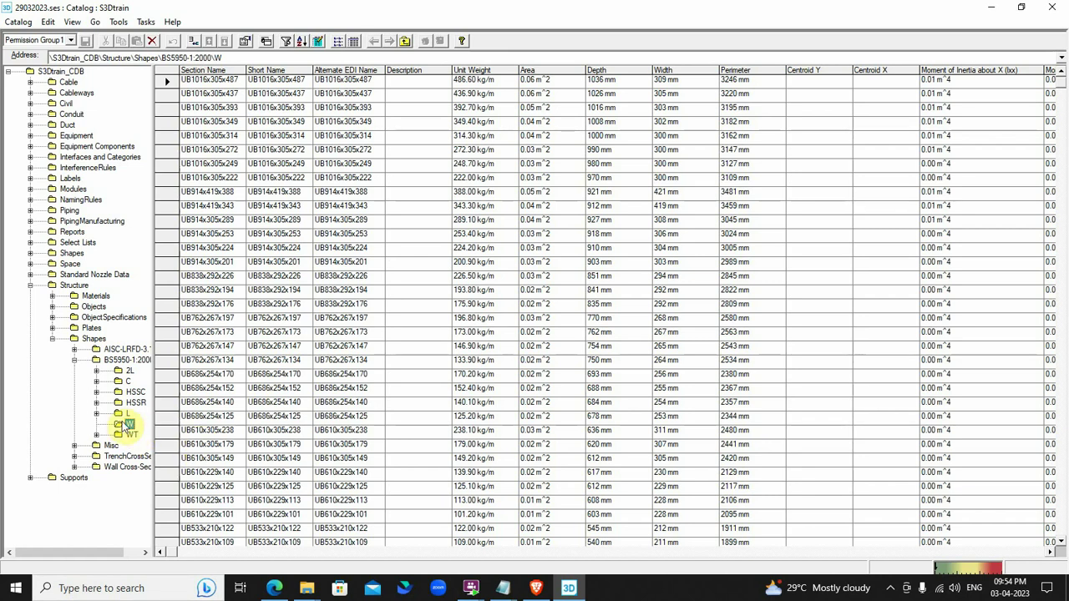
Check the W section class's General properties, close the dialog, and go back to File Explorer.
{"action": "right_click", "coordinate": [127, 426]}
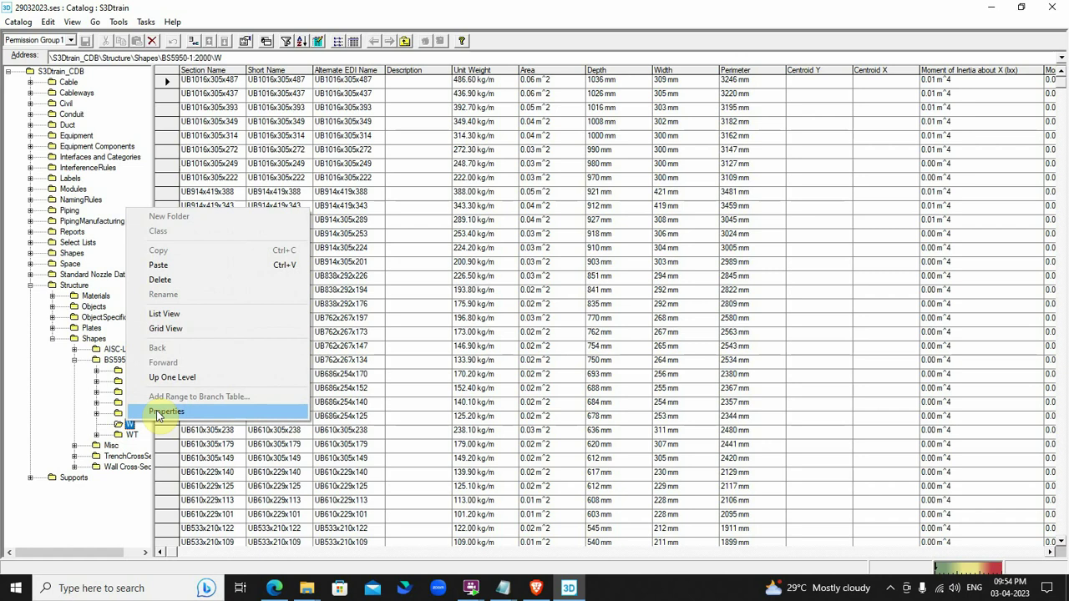
{"action": "left_click", "coordinate": [158, 413]}
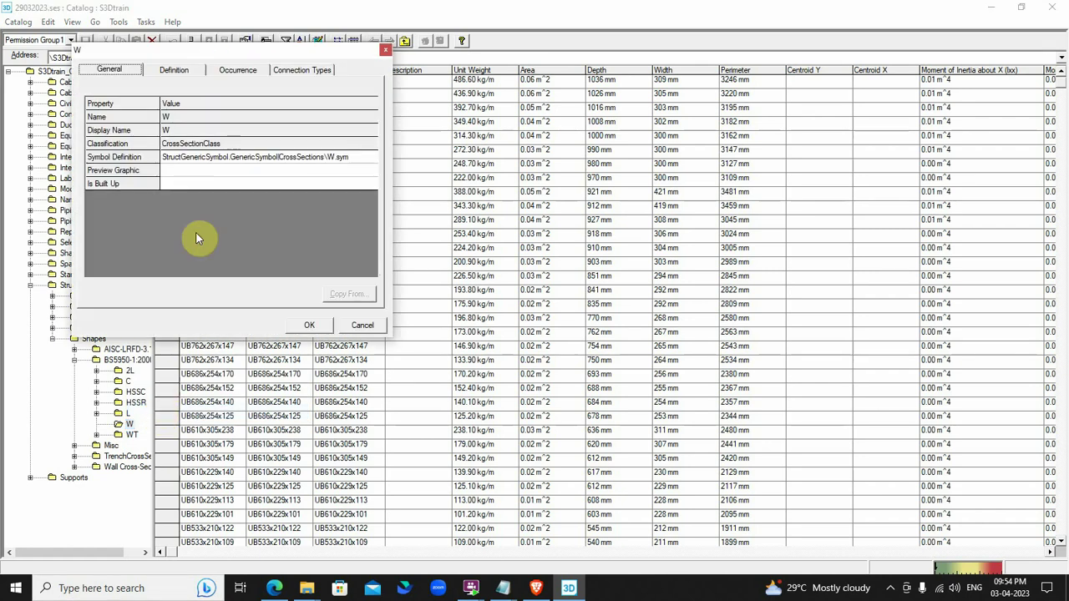
{"action": "key", "text": "Tab"}
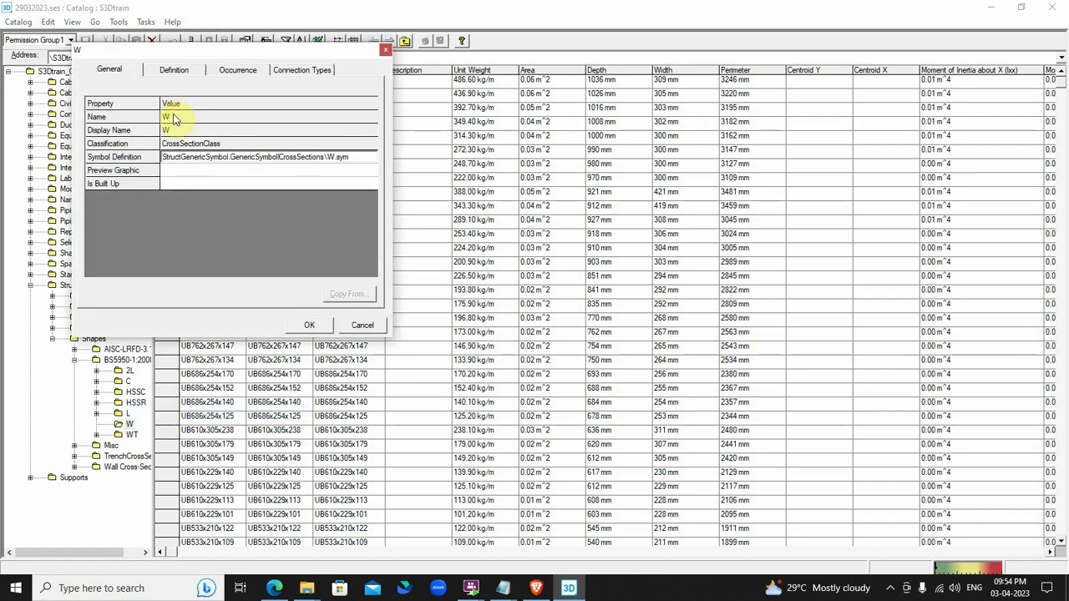
{"action": "left_click", "coordinate": [386, 49]}
{"action": "left_click", "coordinate": [130, 422]}
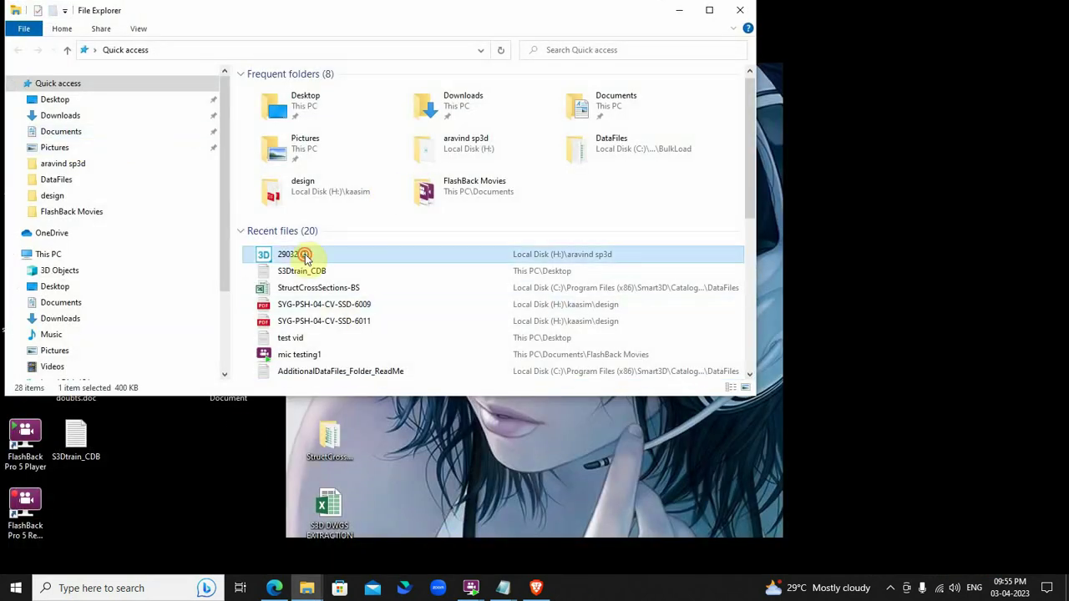
Reopen 29032023 and list BS5950-1:2000 W sections in the column's Select Section dialog.
{"action": "double_click", "coordinate": [303, 255]}
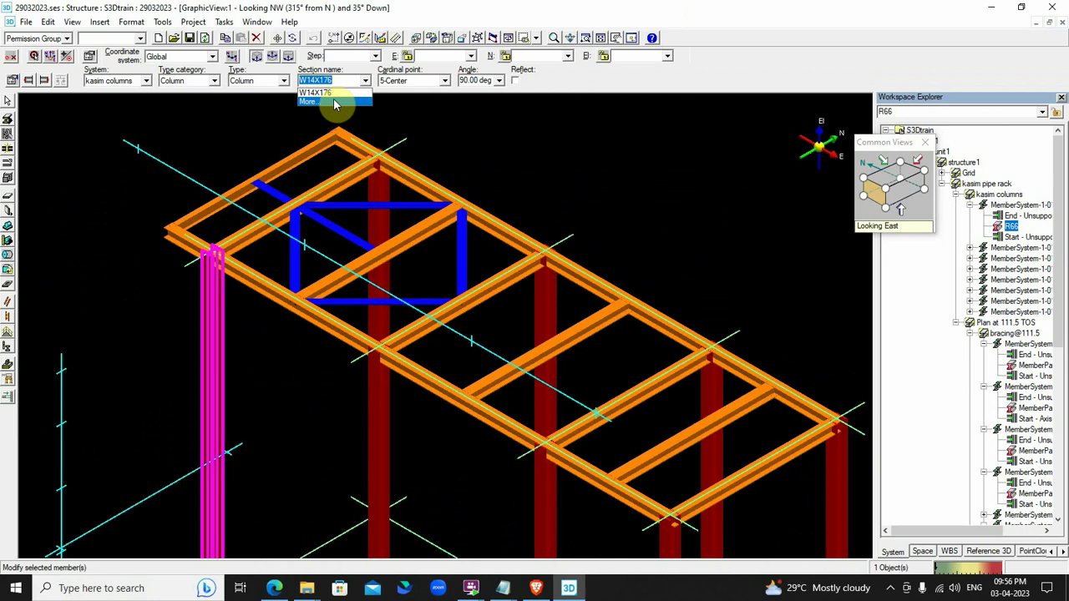
{"action": "left_click", "coordinate": [334, 97]}
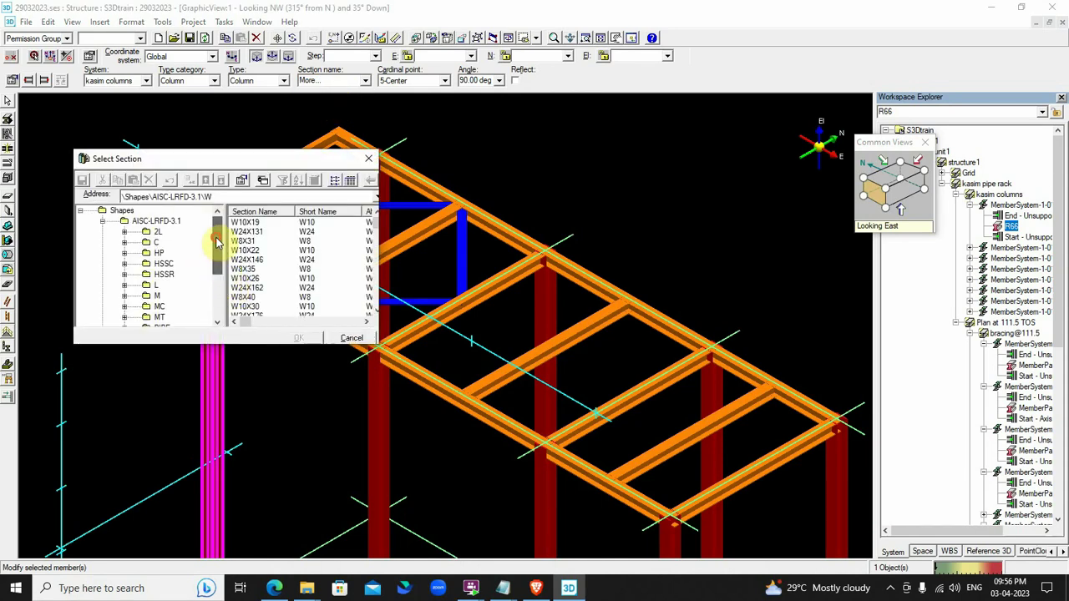
{"action": "left_click", "coordinate": [102, 221]}
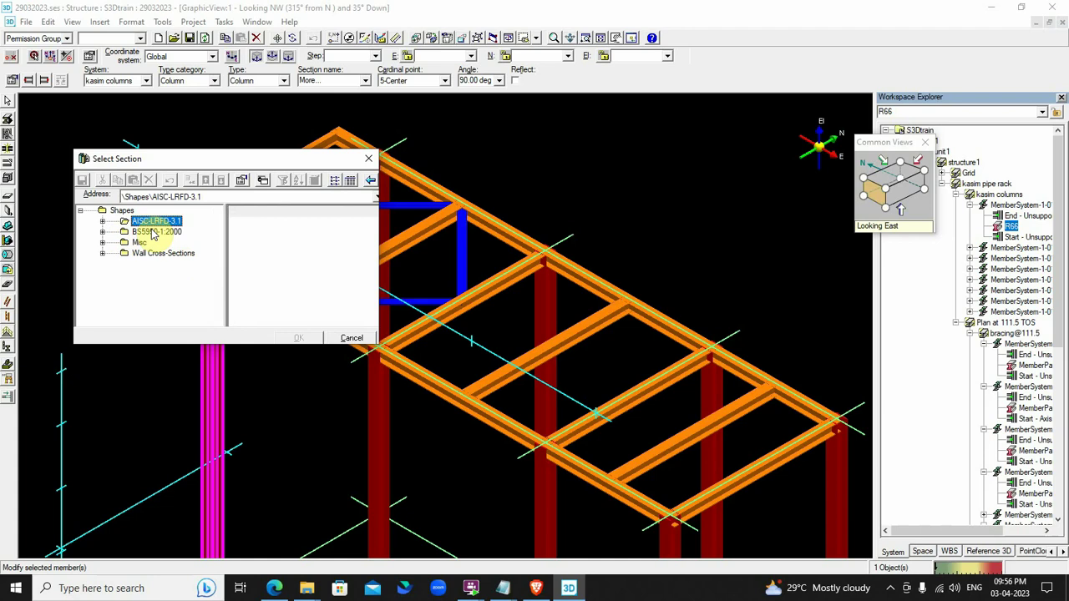
{"action": "left_click", "coordinate": [101, 231]}
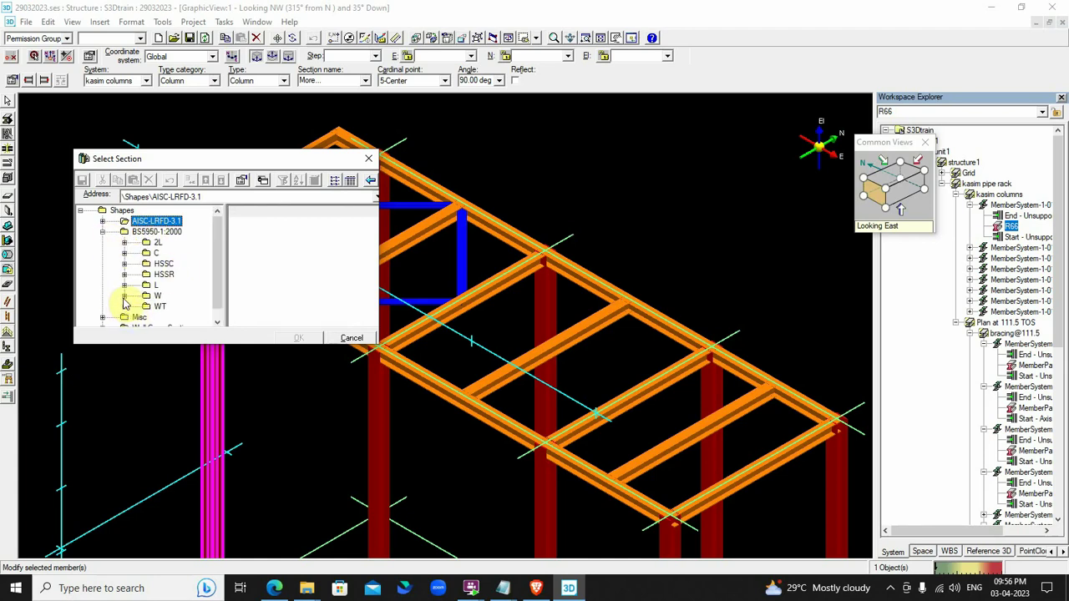
{"action": "left_click", "coordinate": [155, 297]}
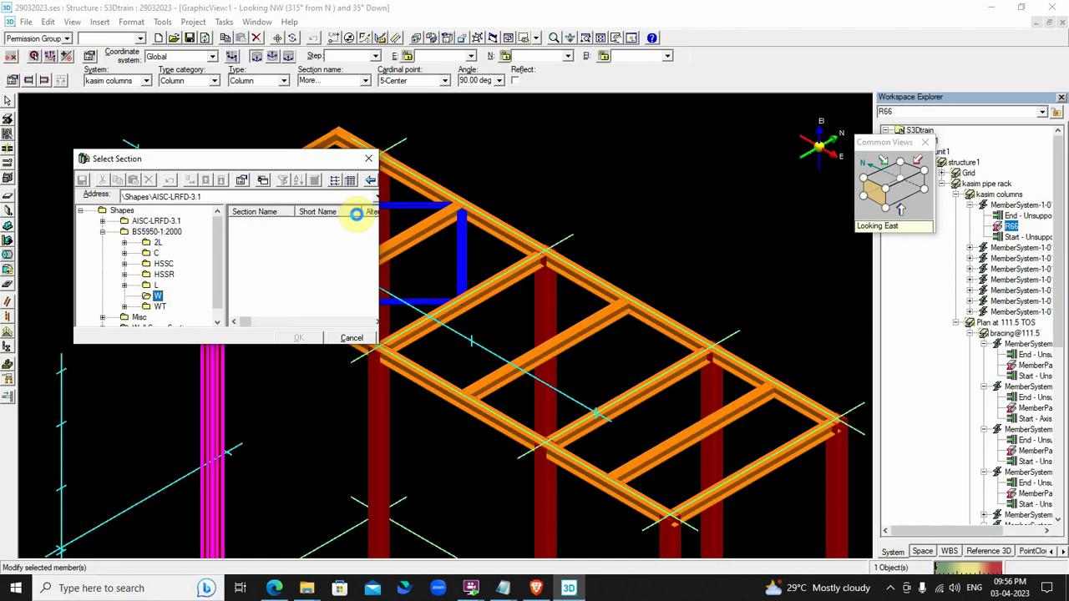